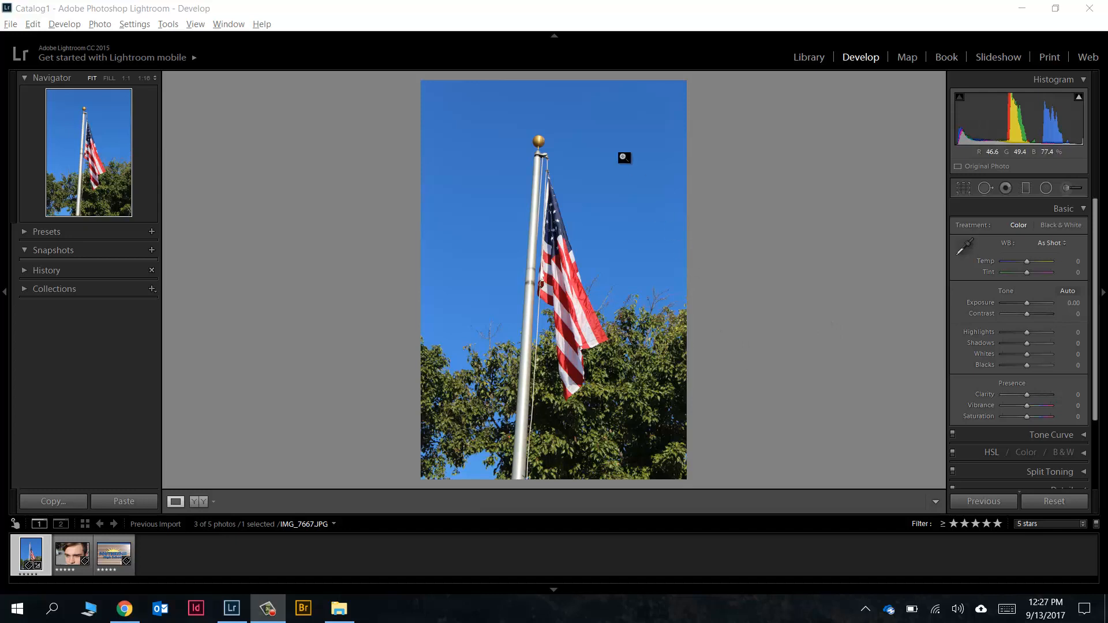
Step: Hide the module picker, the filmstrip and the Navigator and Presets panel group to enlarge the photo area
click(554, 35)
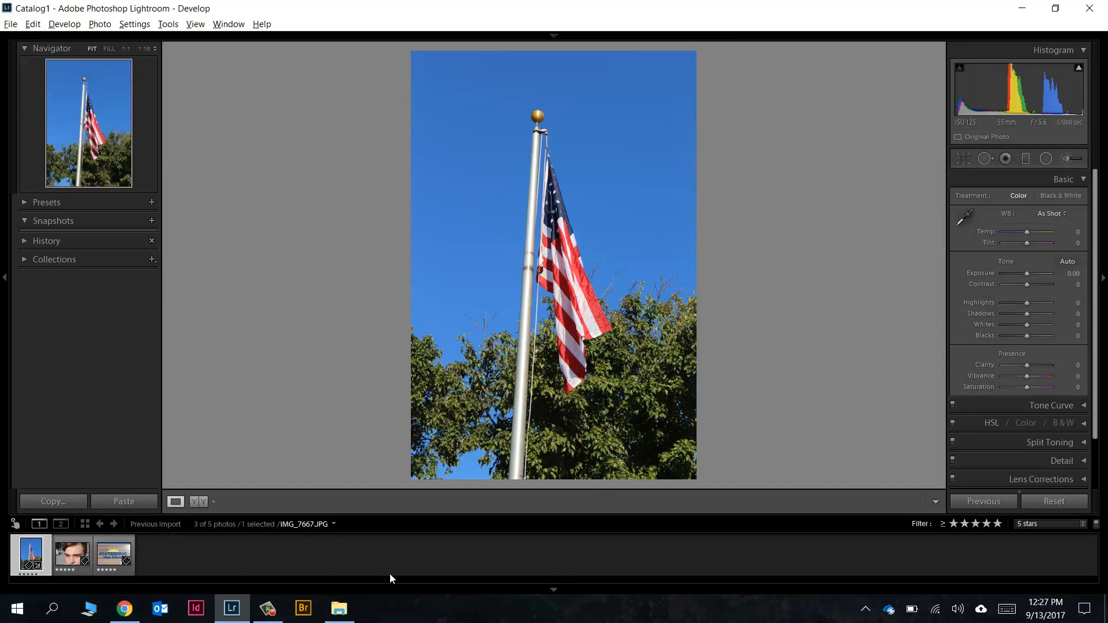
click(554, 590)
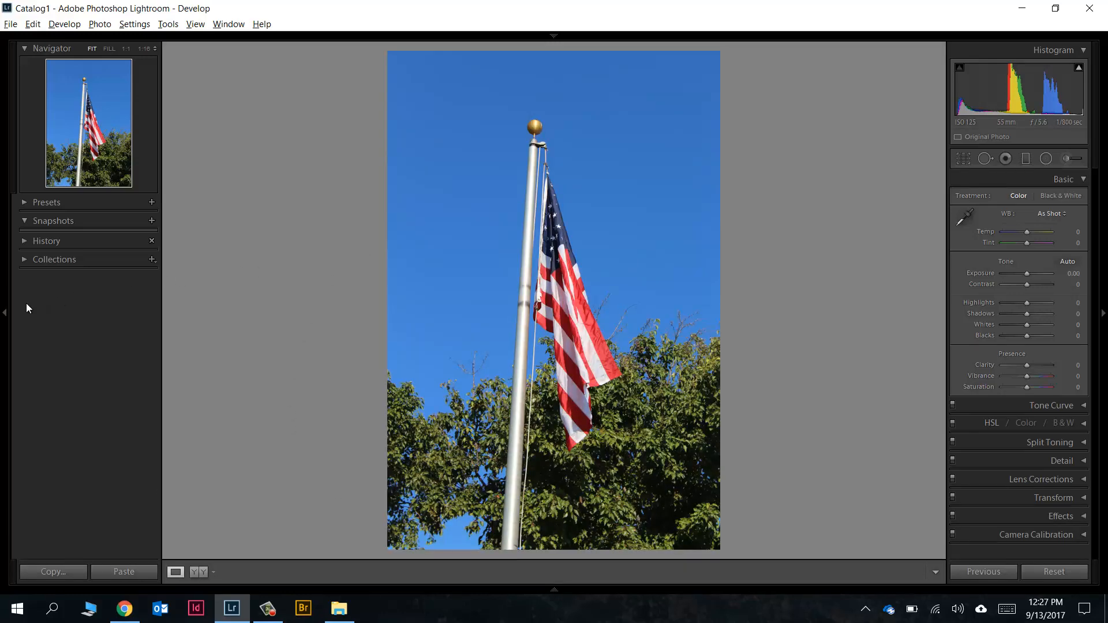
click(6, 313)
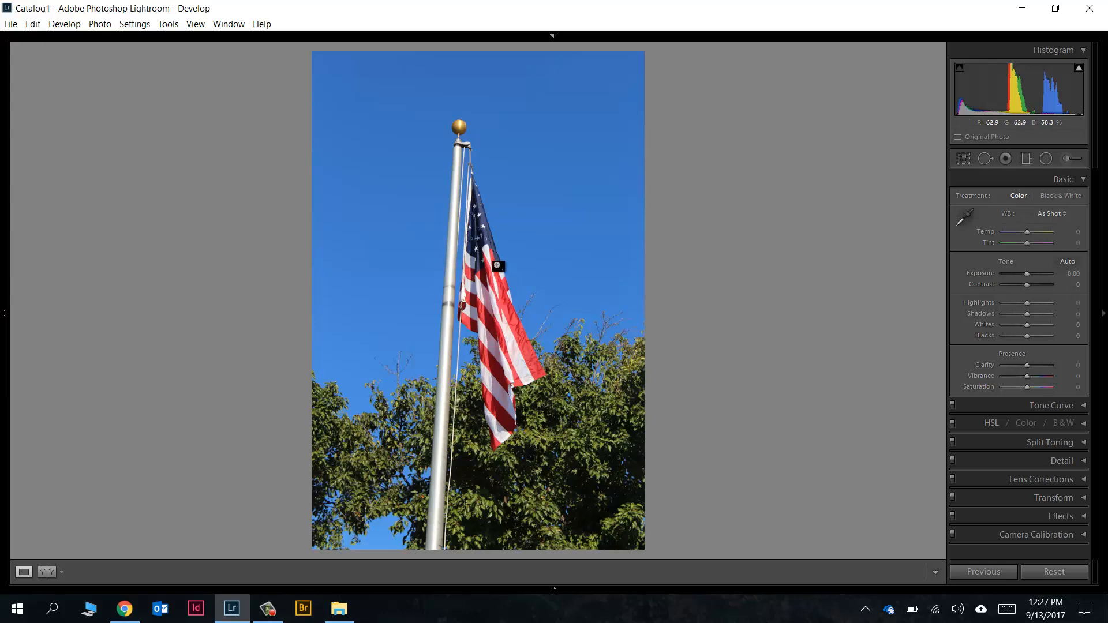
Step: Inspect the flagpole and flag up close in the zoomed-in photo and return to the fitted view
click(448, 288)
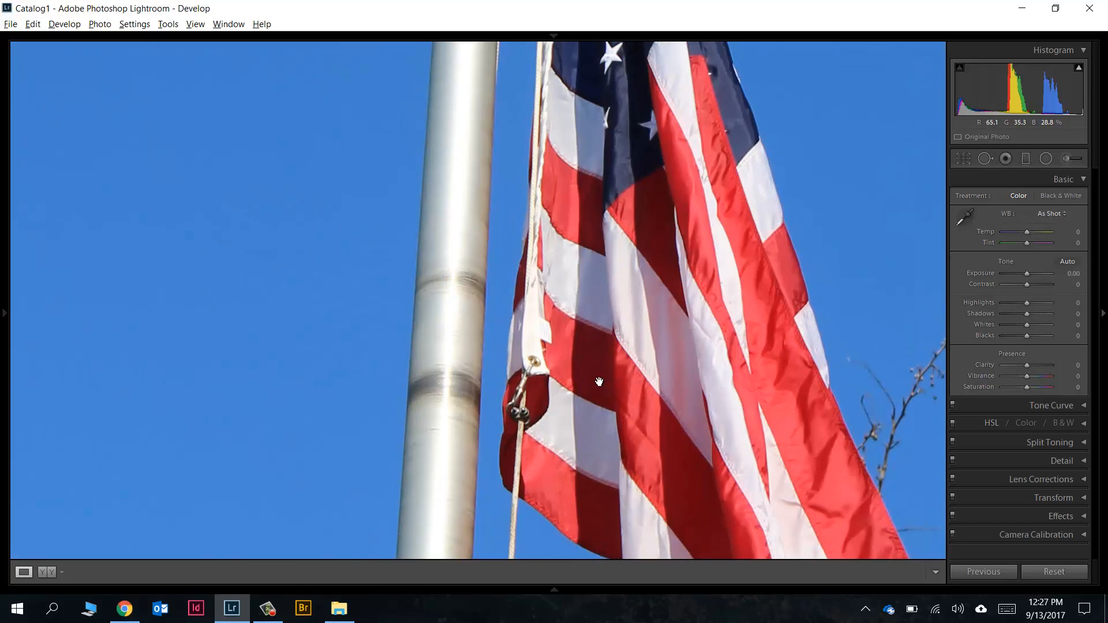
drag(640, 287, 631, 290)
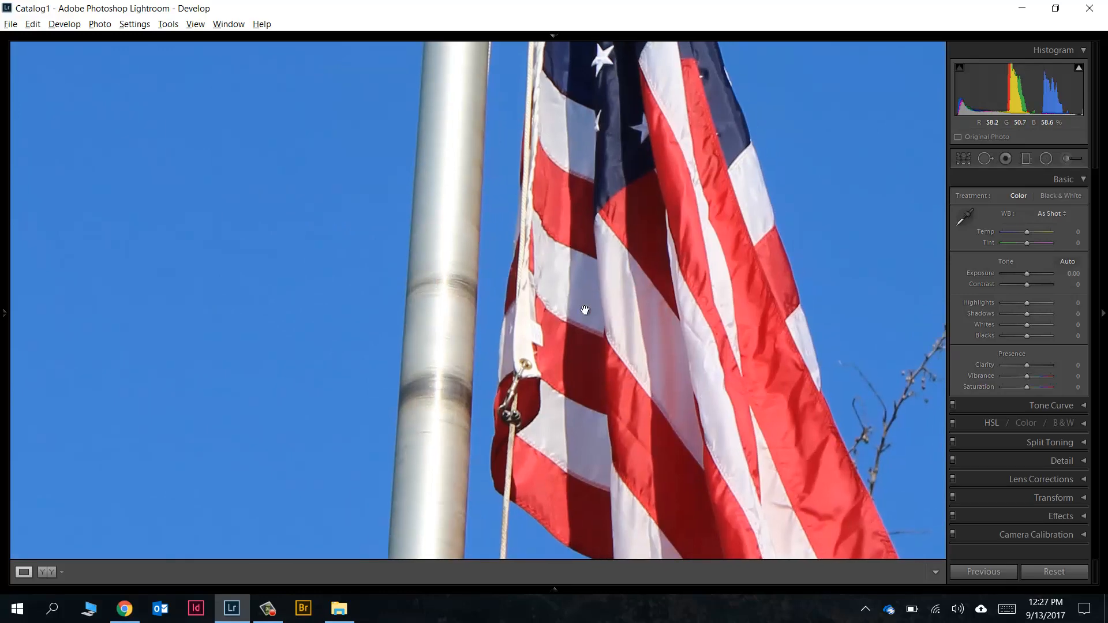
click(565, 292)
Step: Show the Navigator and Presets panel group again and zoom the flag photo from Fit to 1:1
mouse_move(3, 306)
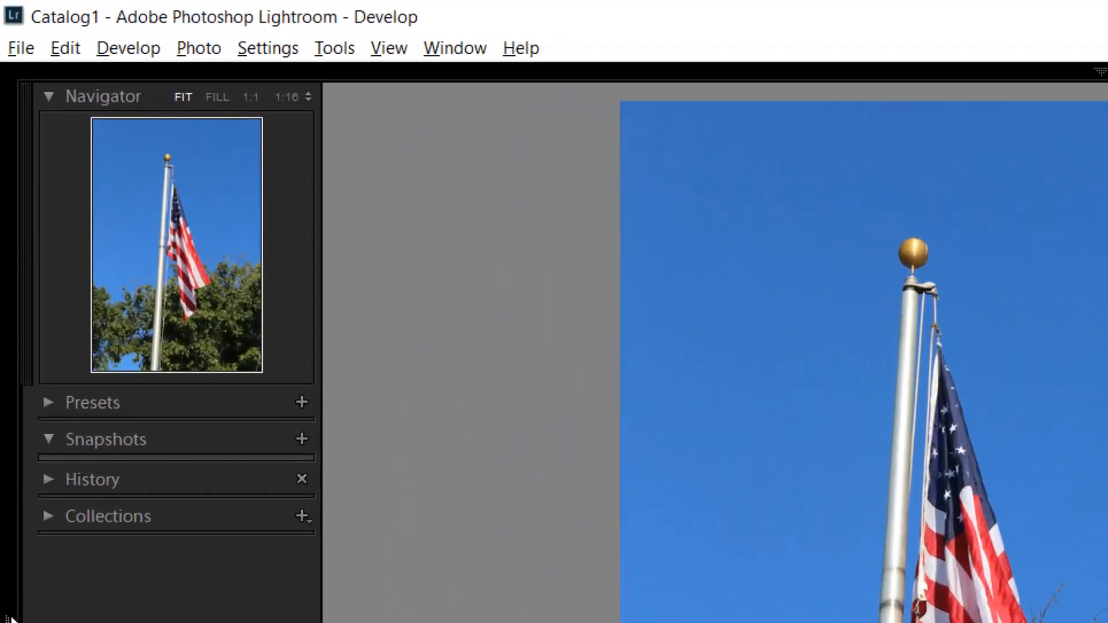
click(7, 463)
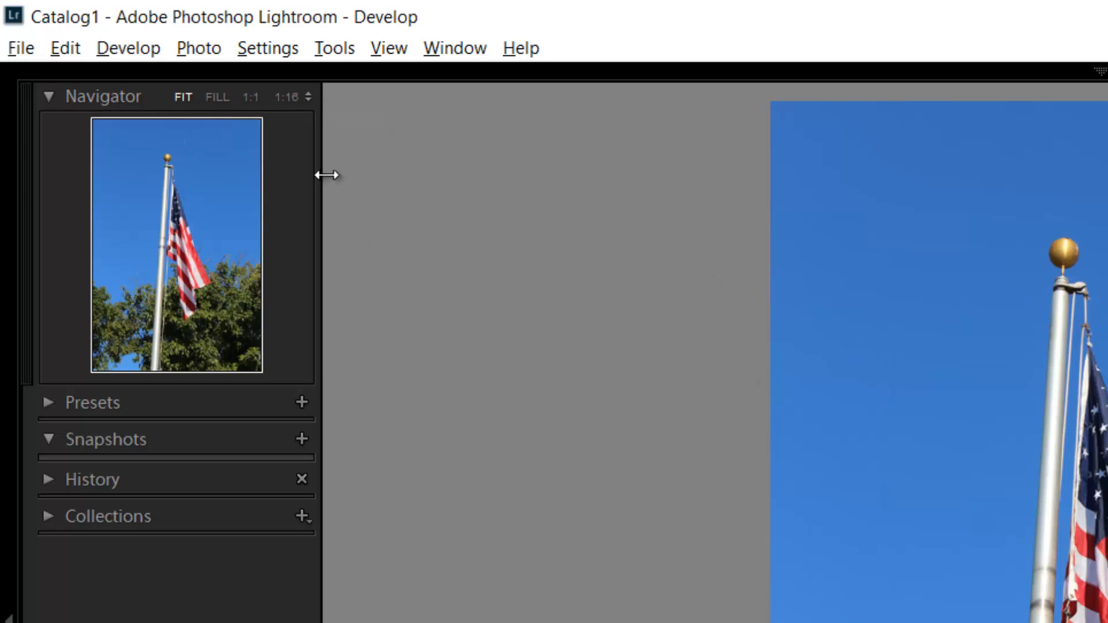
click(308, 96)
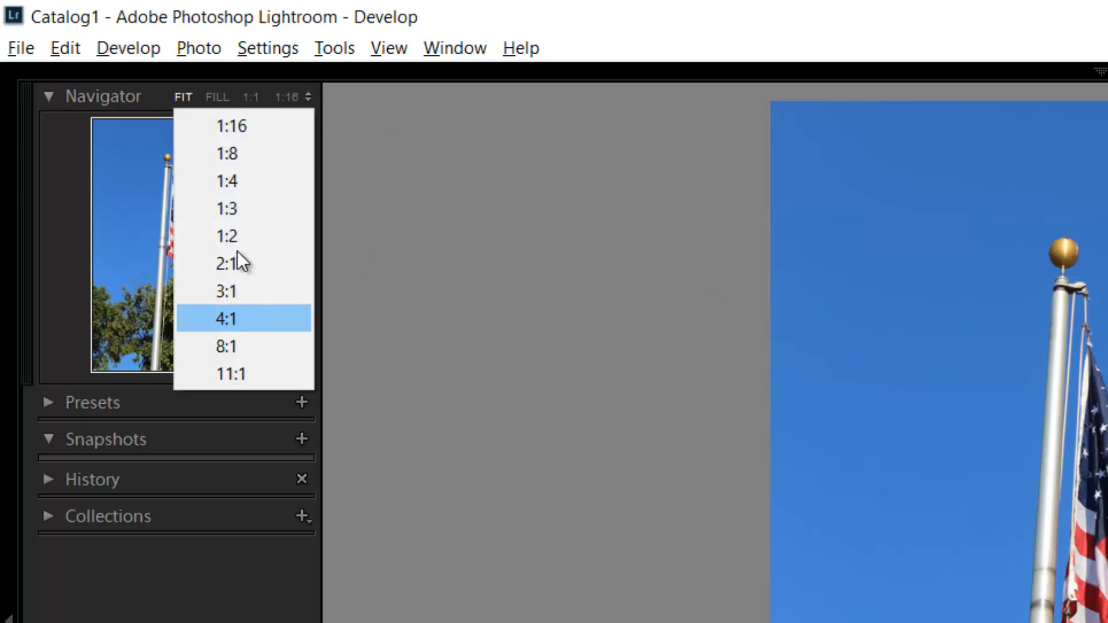
click(182, 97)
click(1087, 621)
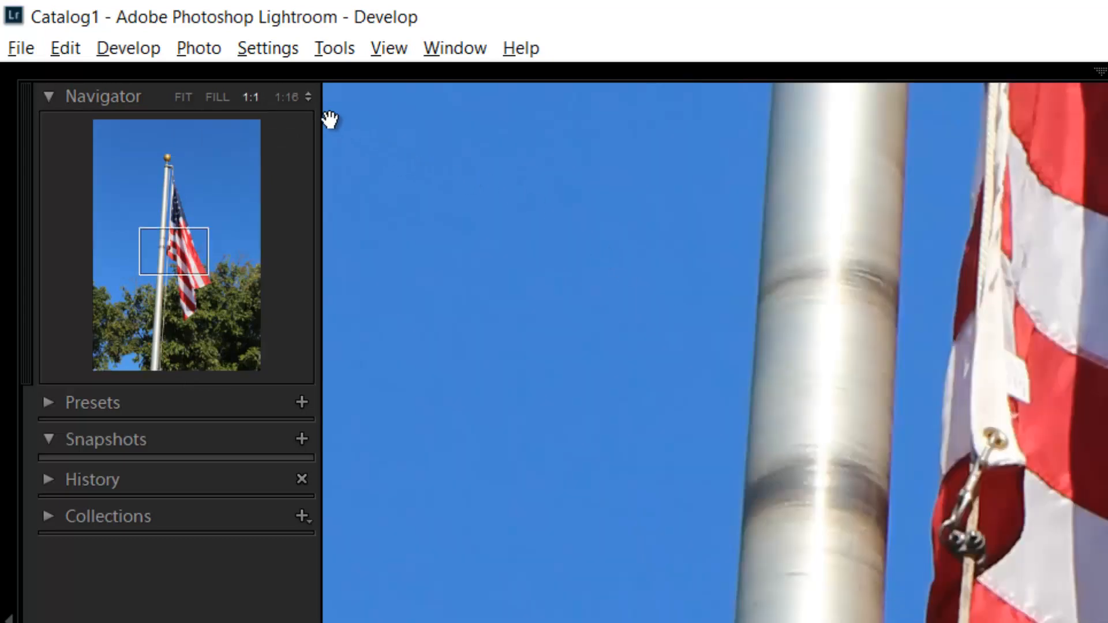
Step: Set the Navigator zoom ratio to 1:4 and toggle the flagpole view between that zoom and Fit
click(307, 97)
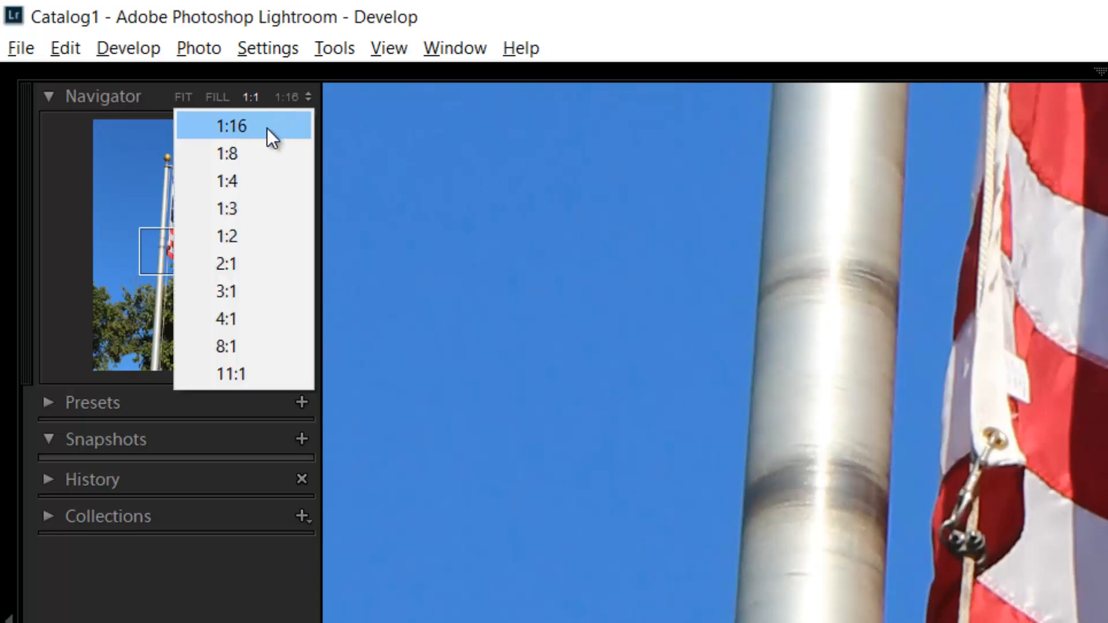
click(247, 186)
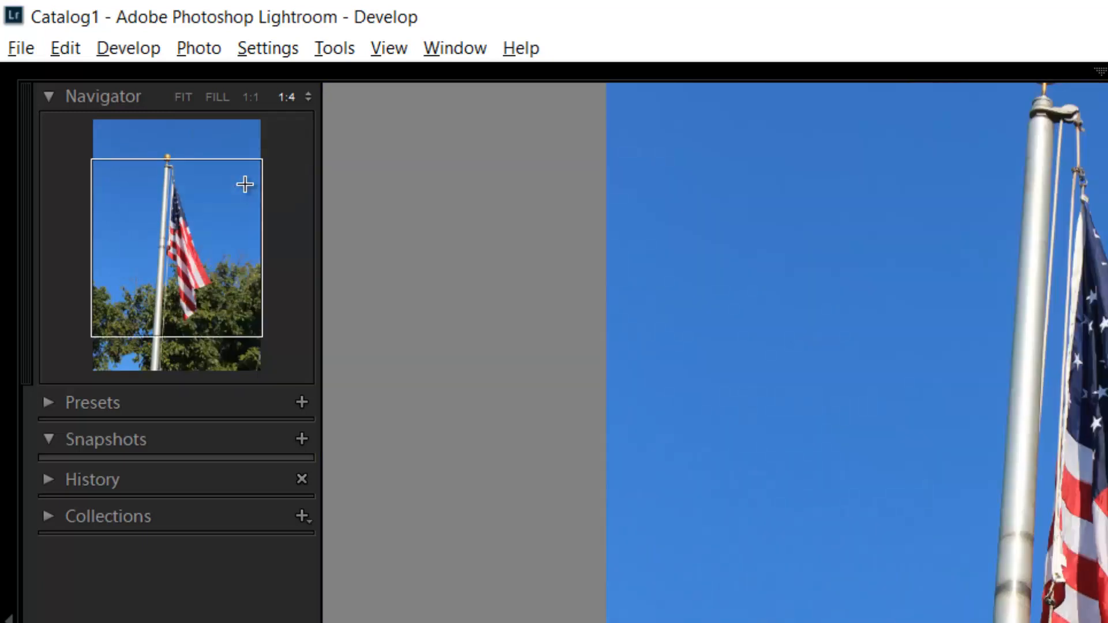
click(1025, 531)
click(1023, 535)
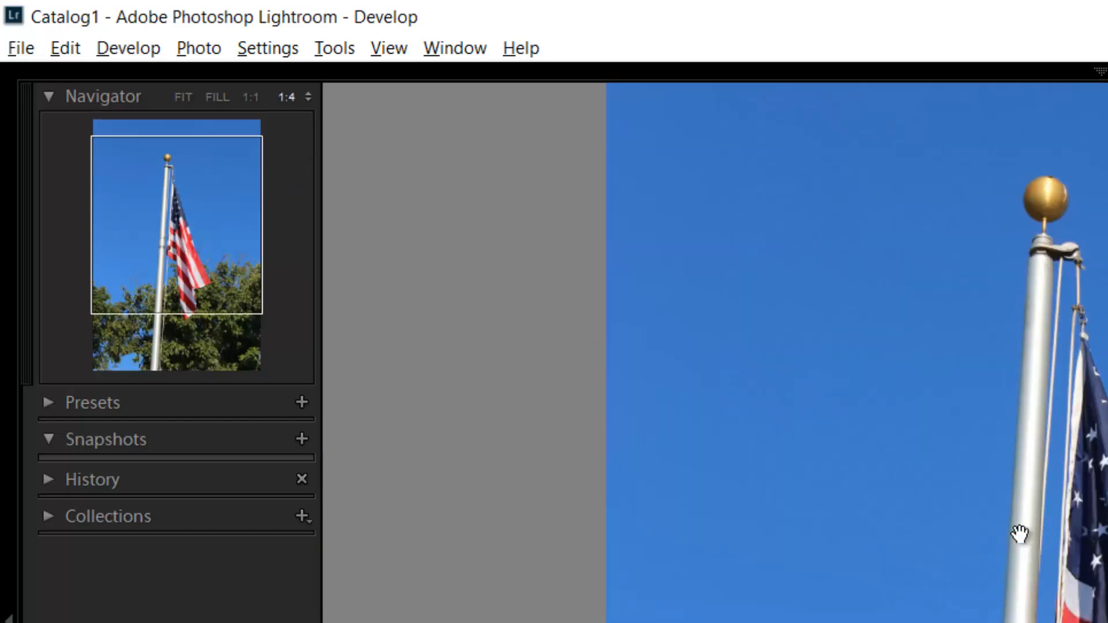
click(1023, 534)
click(1018, 533)
click(1018, 534)
click(865, 517)
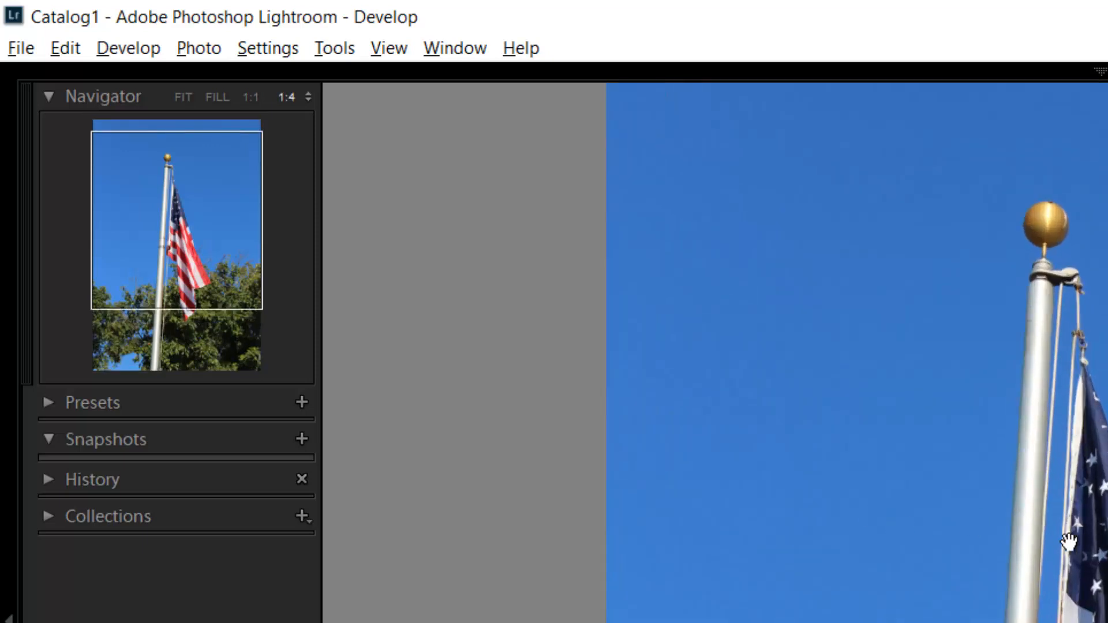
Step: Change the Navigator zoom ratio to 1:2 and toggle the photo between it and the fitted view
click(308, 100)
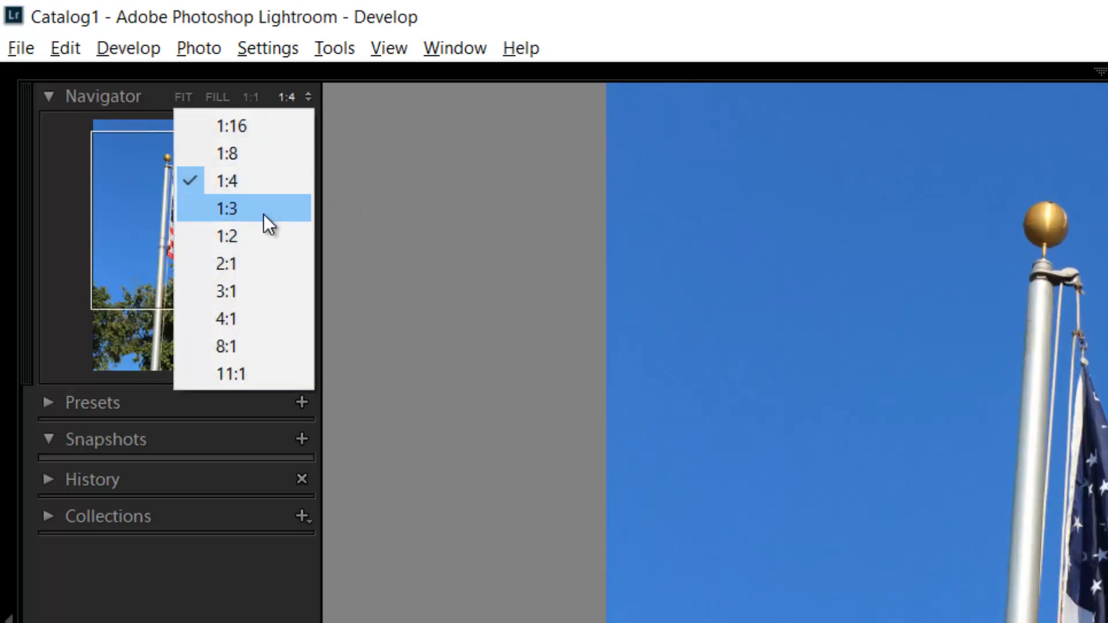
click(262, 240)
click(985, 543)
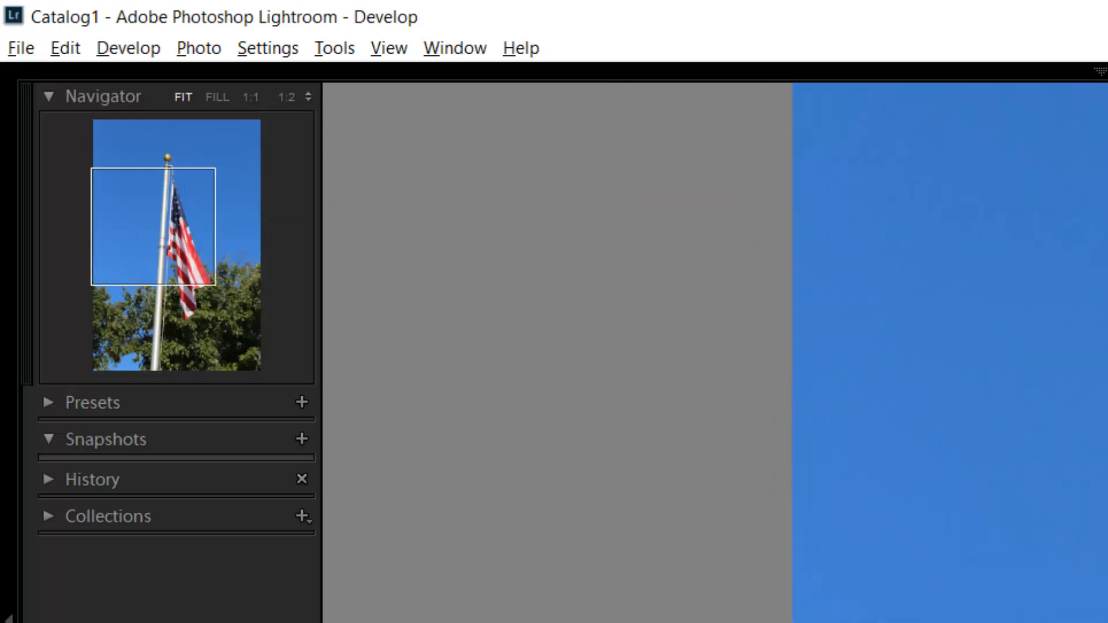
click(1099, 585)
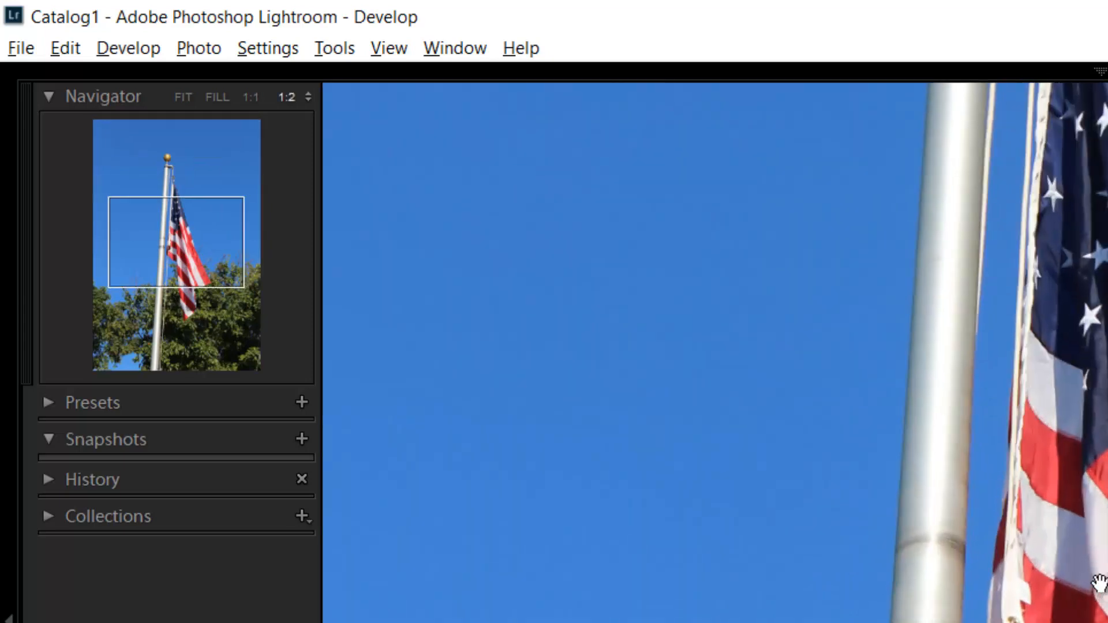
click(1099, 584)
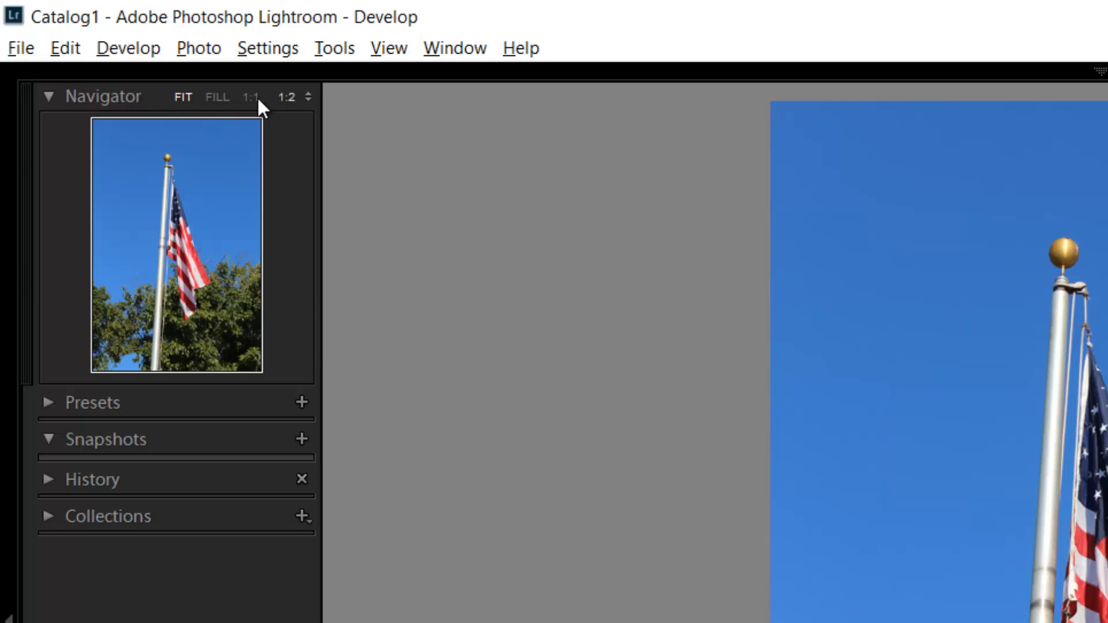
Step: Compare the flag at 1:2 and 8:1 magnification, ending at the 1:2 ratio
click(299, 97)
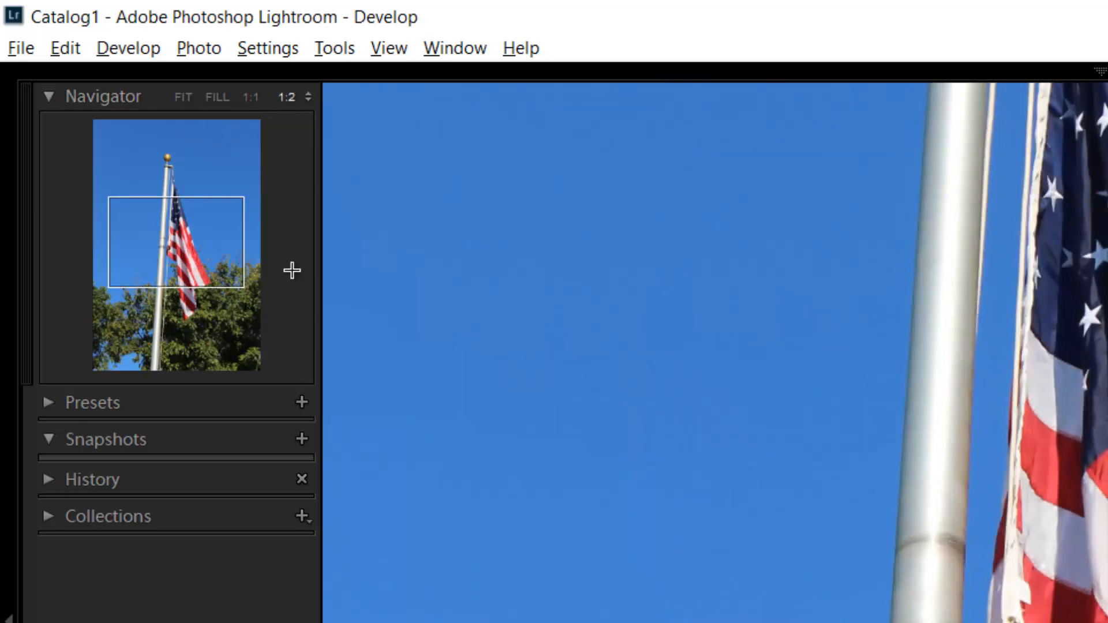
click(308, 97)
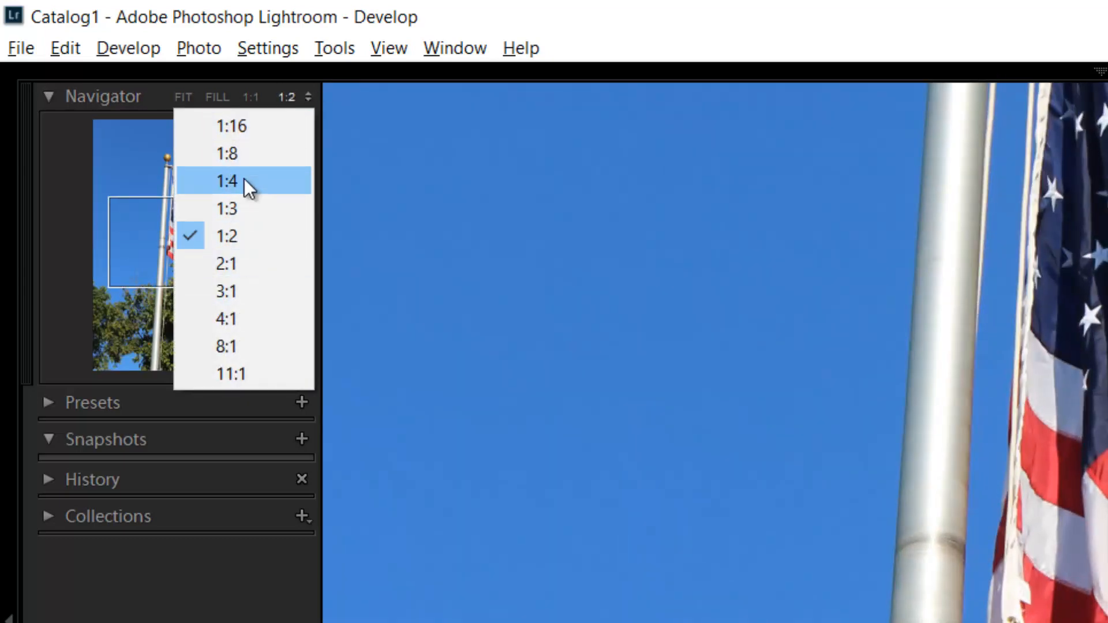
click(244, 340)
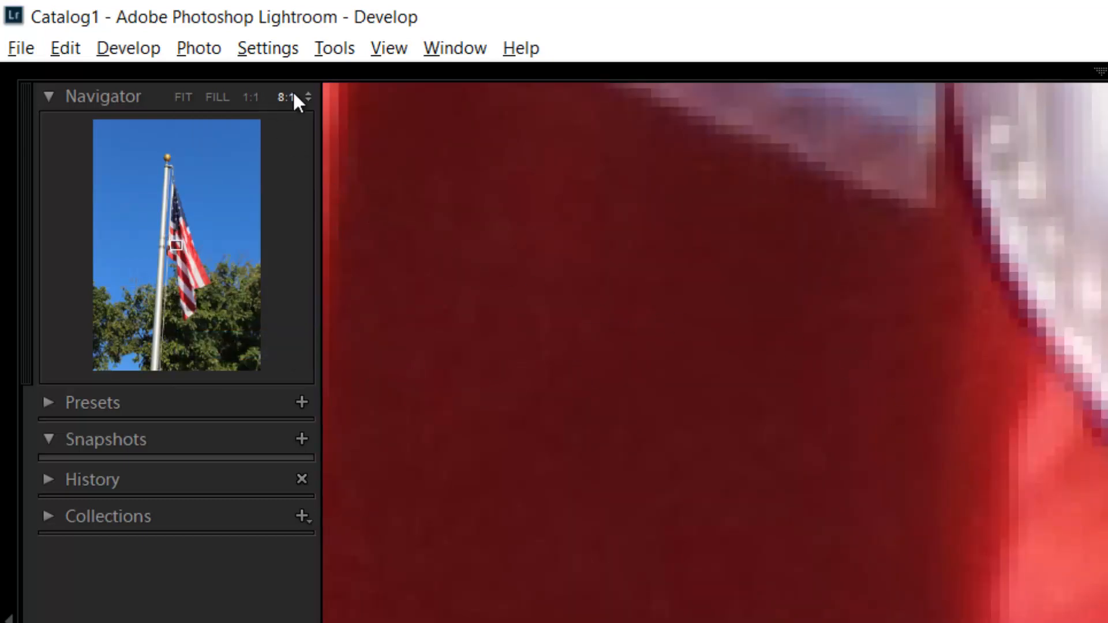
click(307, 96)
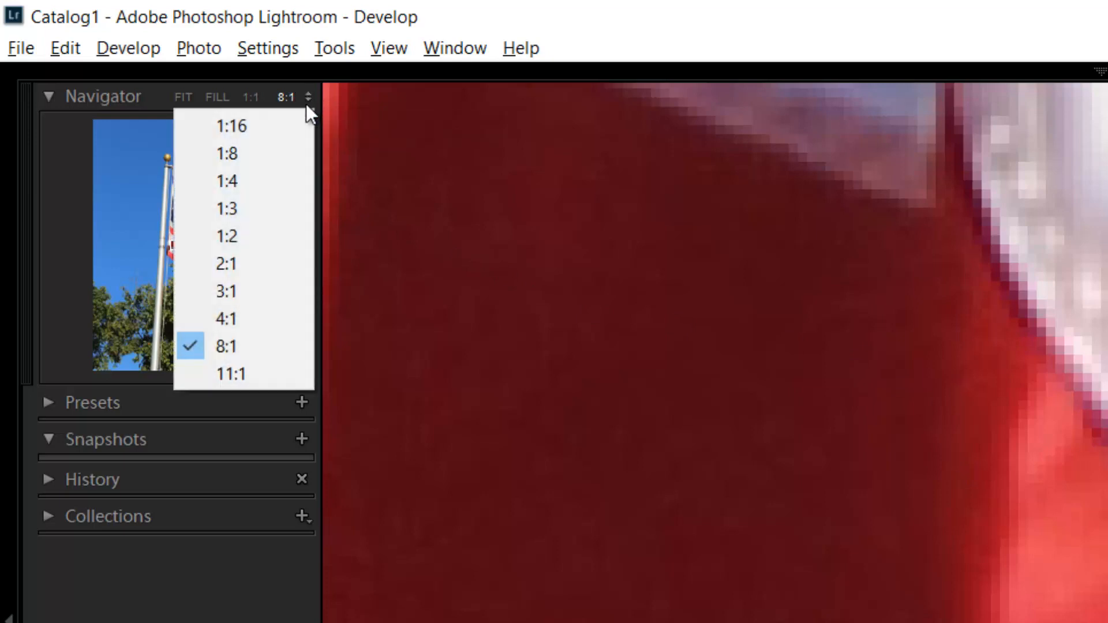
click(268, 236)
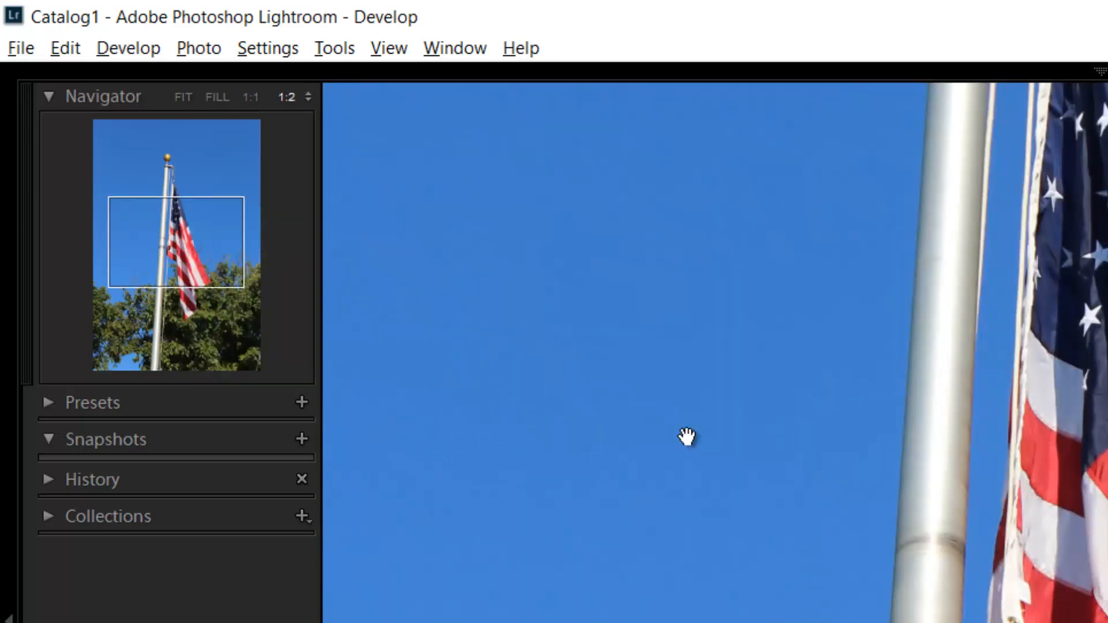
Step: View the photo at 1:1, toggle between that zoom and Fit, and finish with the whole photo fitted
click(254, 97)
click(182, 96)
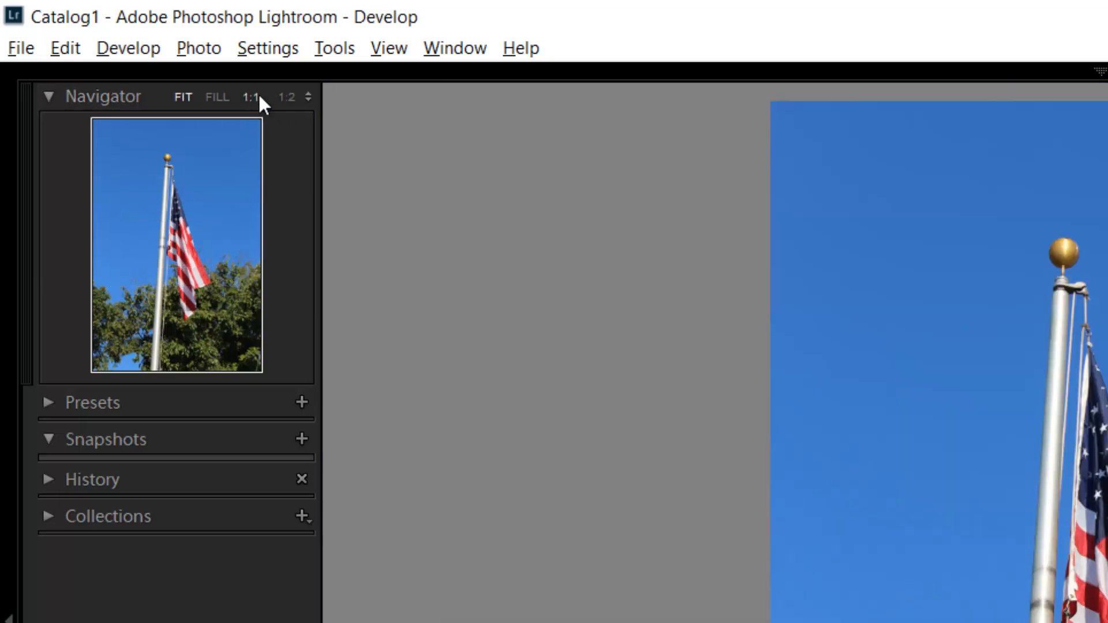
click(1032, 489)
click(997, 523)
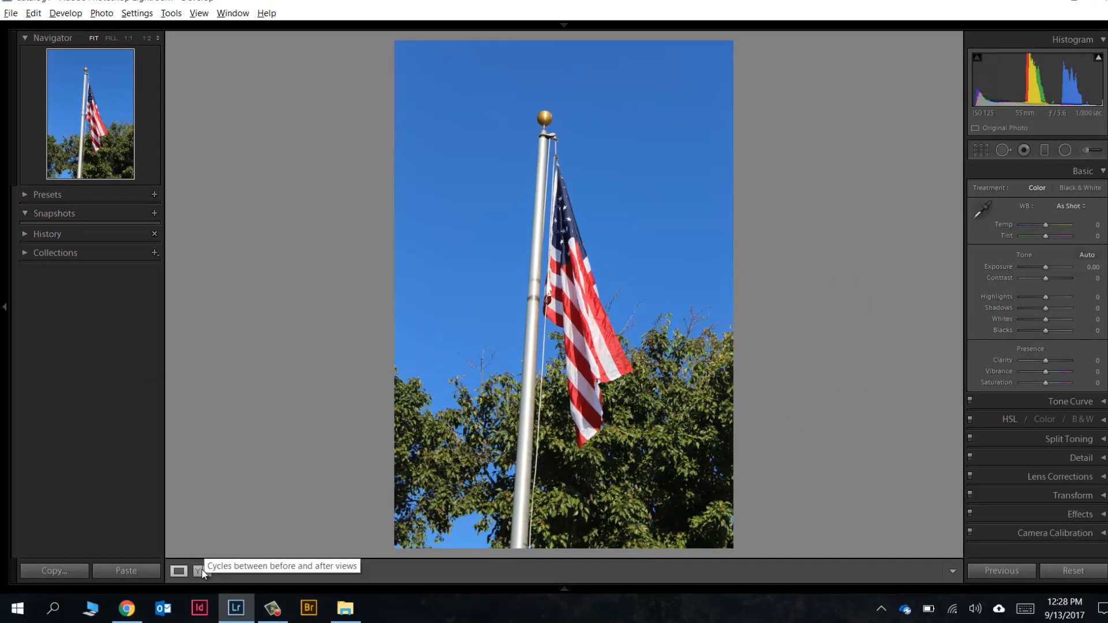
Step: Show the before and after versions side by side and switch the comparison to Before/After Left/Right Split
click(199, 571)
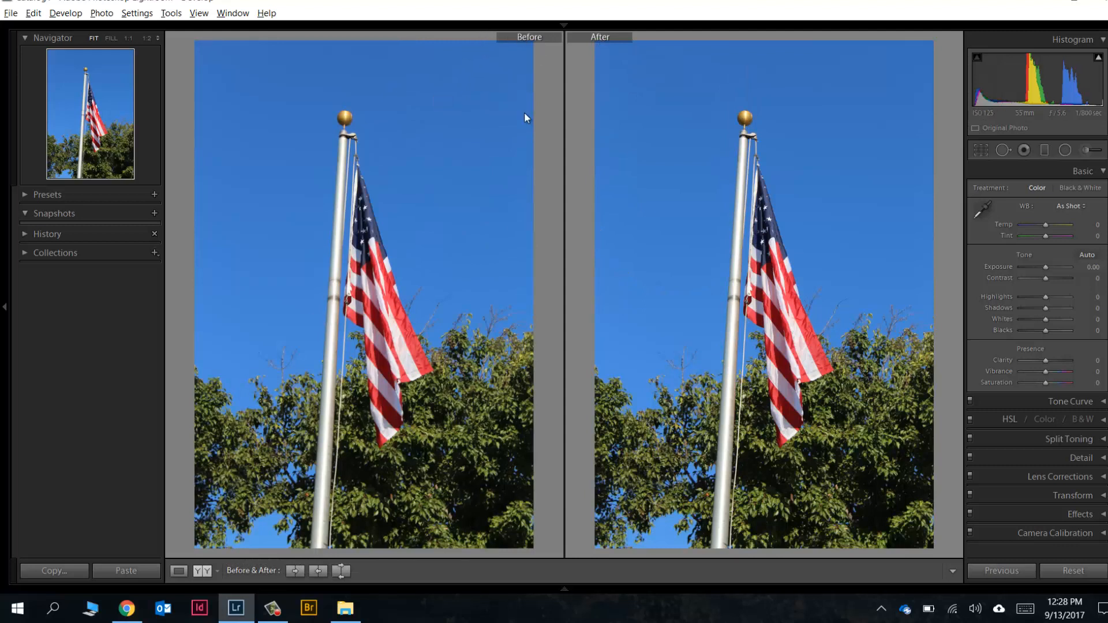
click(217, 571)
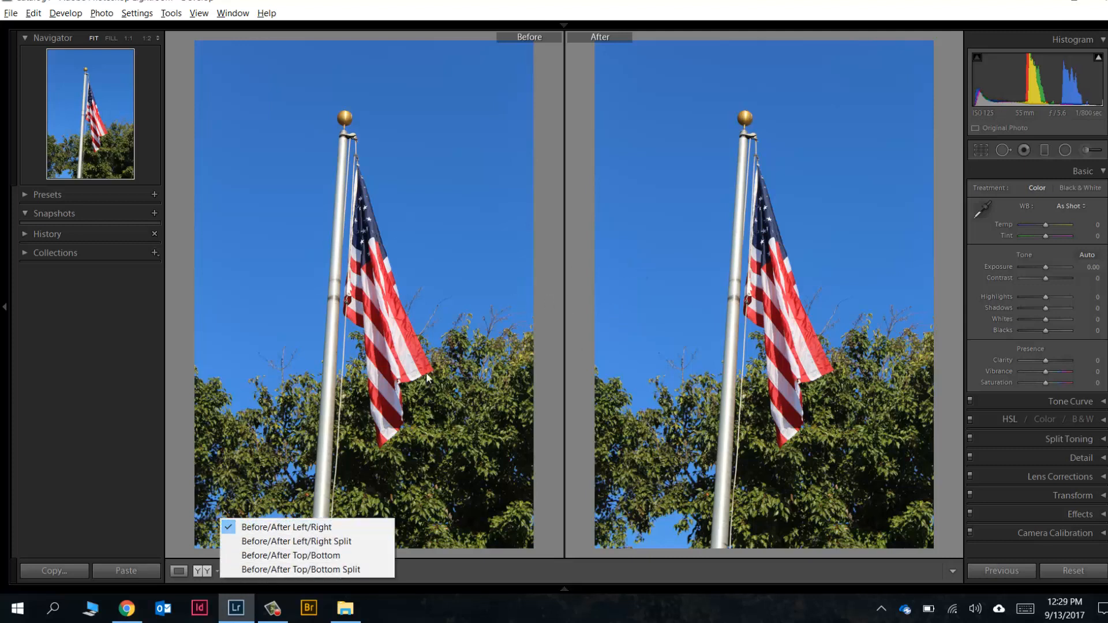
click(309, 541)
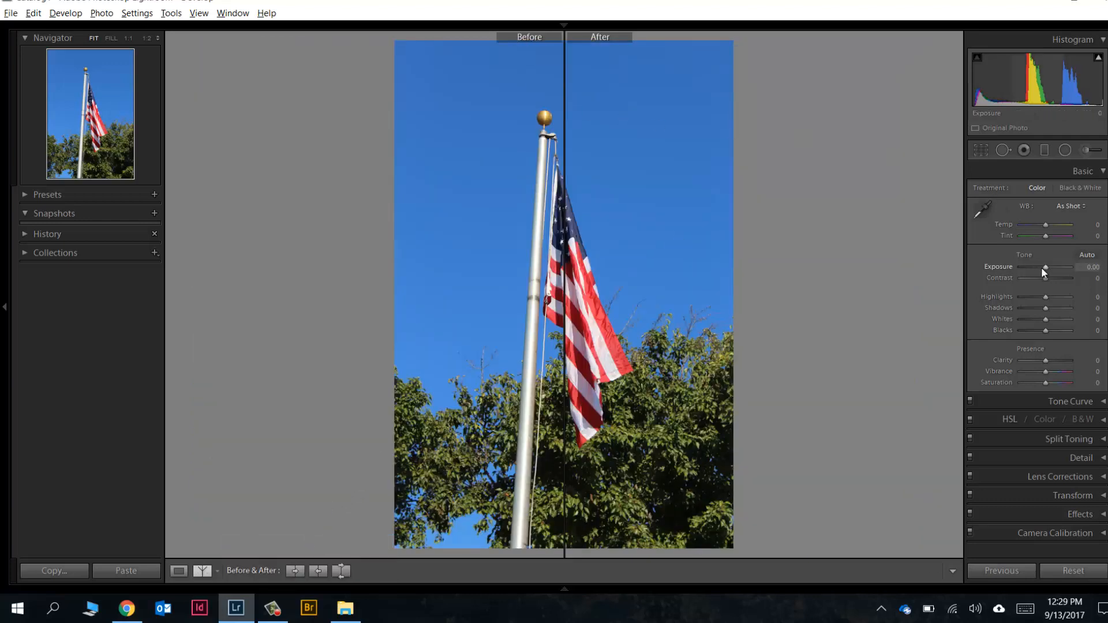
Step: Raise Exposure to +0.48 and cycle the comparison layouts around to Before/After Left/Right
mouse_move(1043, 269)
mouse_down()
mouse_move(1055, 268)
mouse_move(1036, 269)
mouse_up()
click(208, 573)
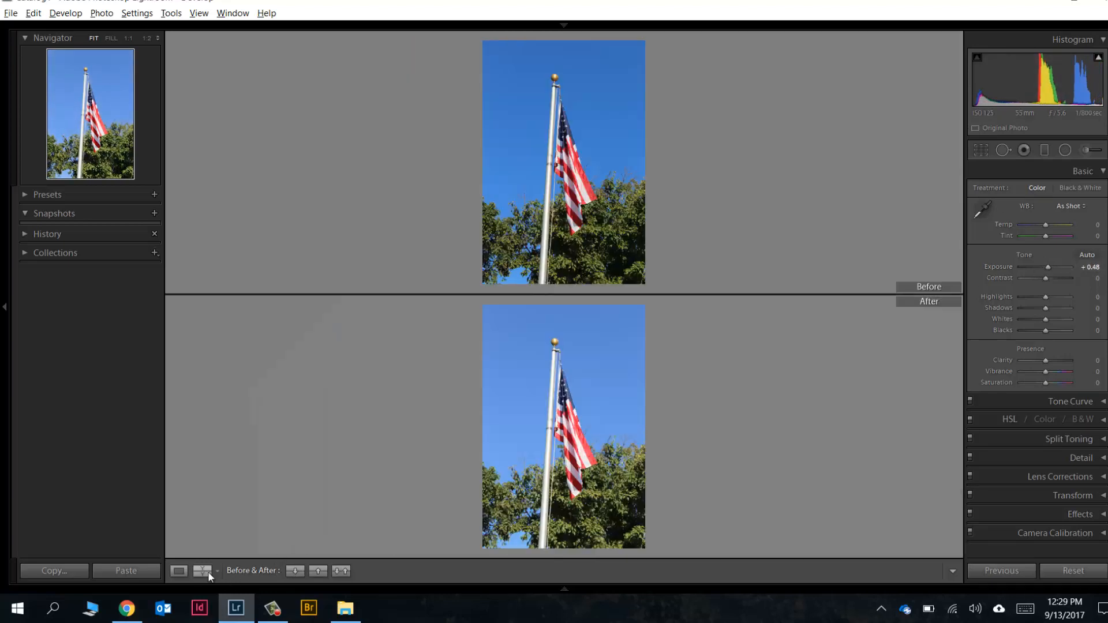
click(202, 572)
click(202, 572)
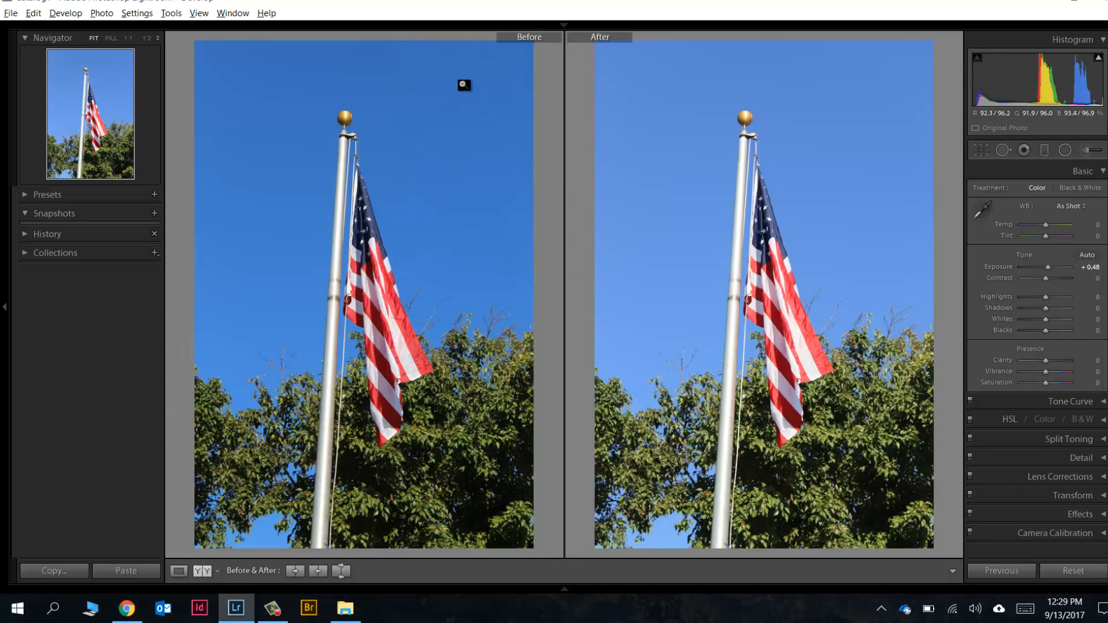
Step: Cycle through the before/after layouts, view the edited photo alone, and return to the side-by-side comparison
click(204, 569)
click(203, 569)
click(202, 570)
click(201, 570)
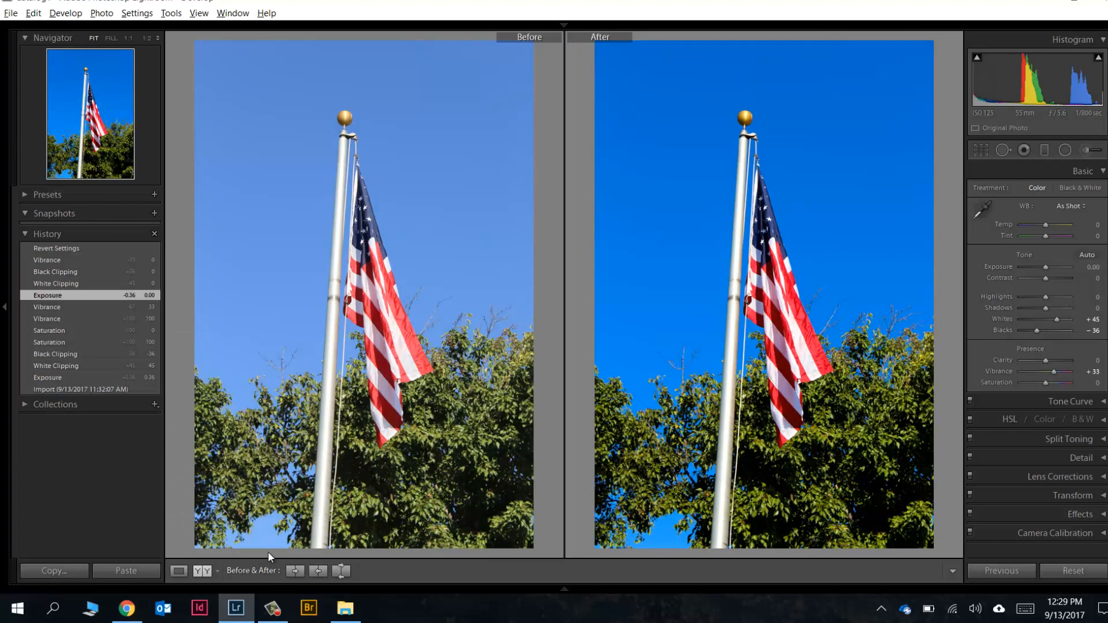
click(188, 568)
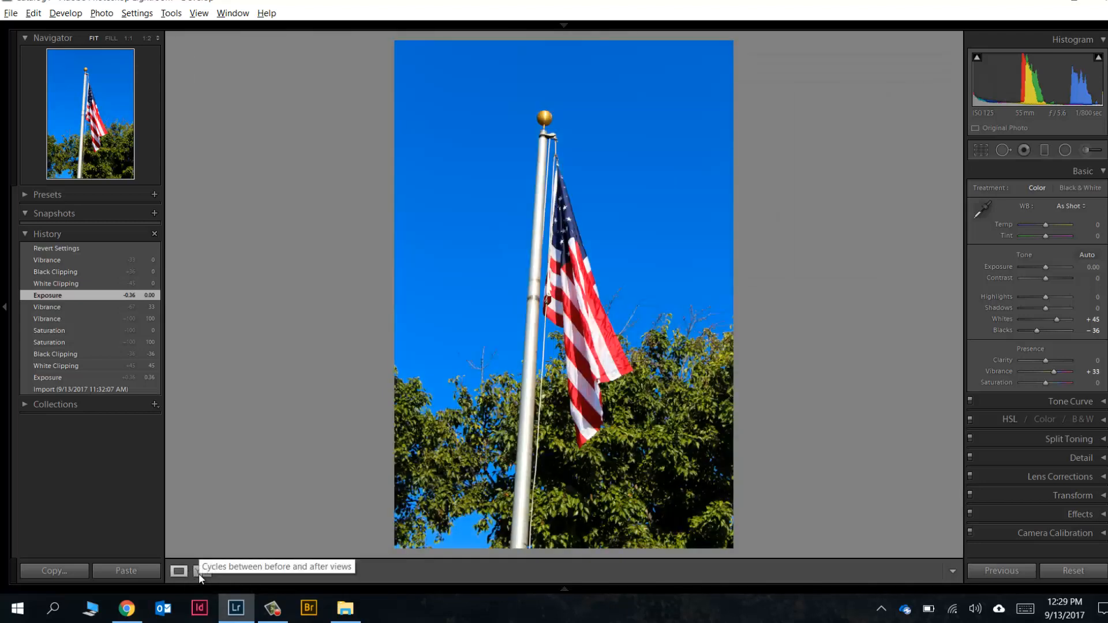
click(198, 573)
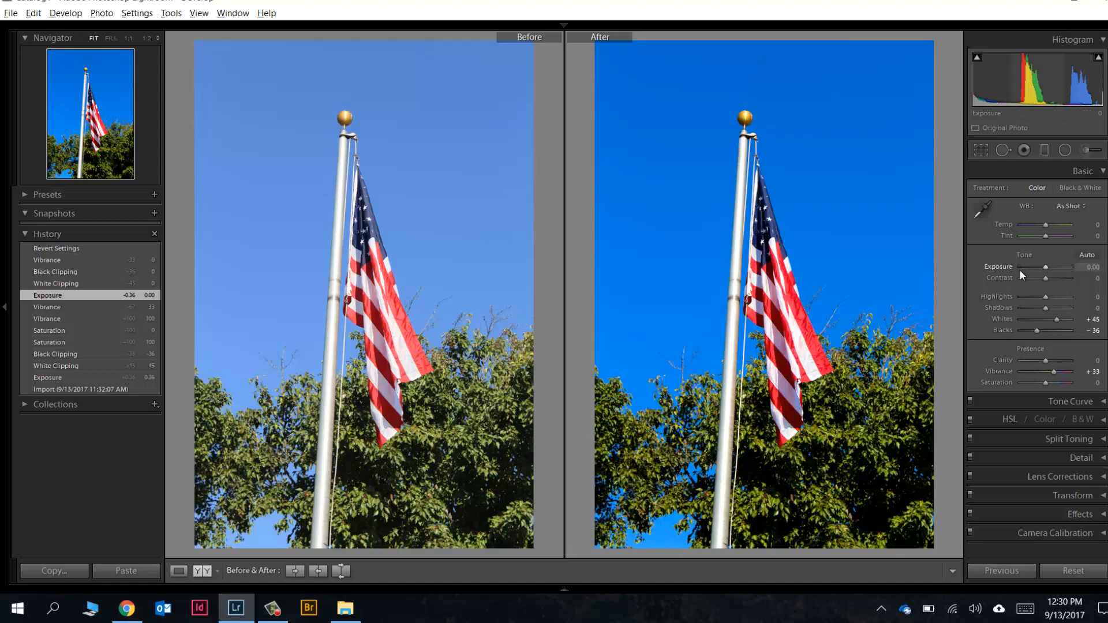
Step: Undo the recent adjustments to the flag photo to restore its unedited Basic settings
key(z)
key(z)
key(ctrl+z)
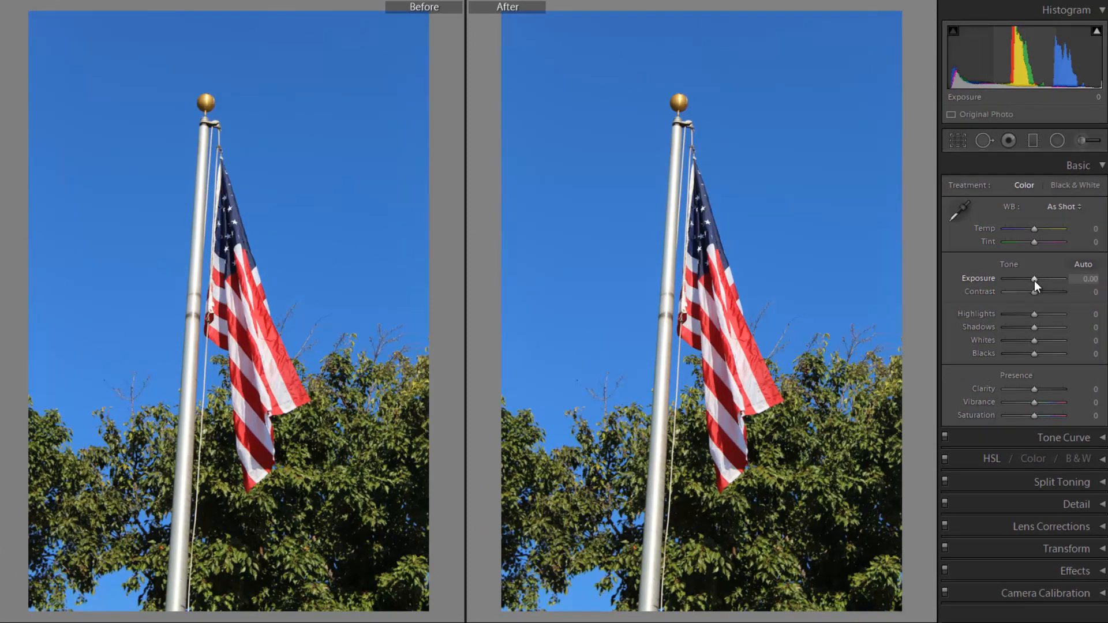
Step: Set Exposure to +0.24 and turn on the shadow and highlight clipping warnings
mouse_move(1034, 280)
mouse_down()
mouse_move(1053, 279)
mouse_move(1011, 286)
mouse_move(1035, 278)
mouse_up()
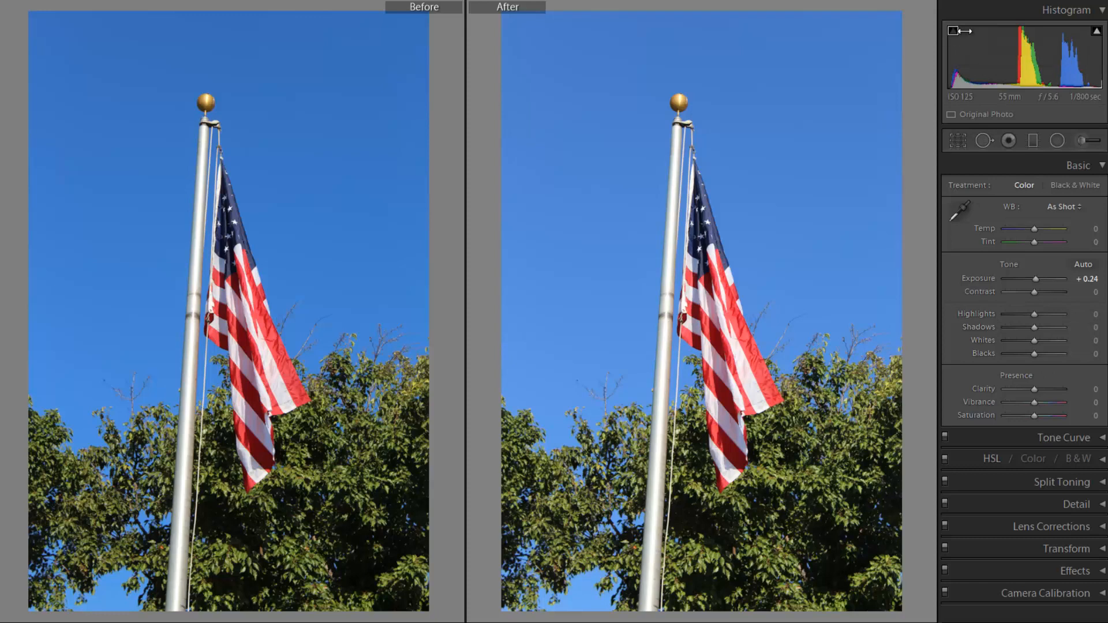
mouse_move(1099, 36)
click(1097, 33)
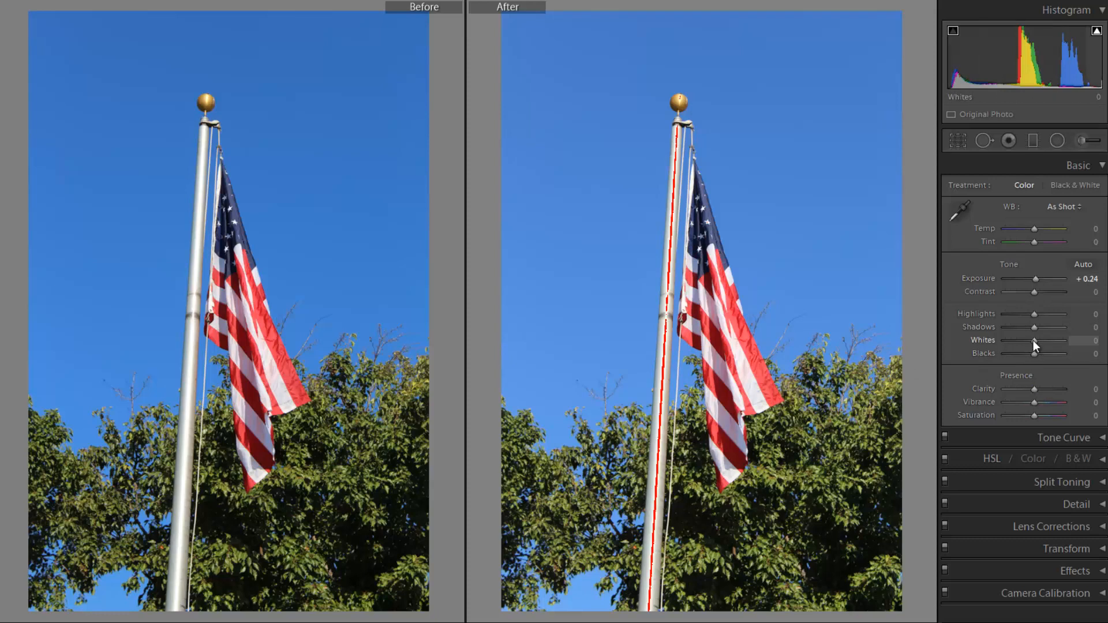
Step: Try Whites at +100 with the highlight clipping warning off and on, and reduce Whites through +33 to +7
drag(1032, 341, 1079, 351)
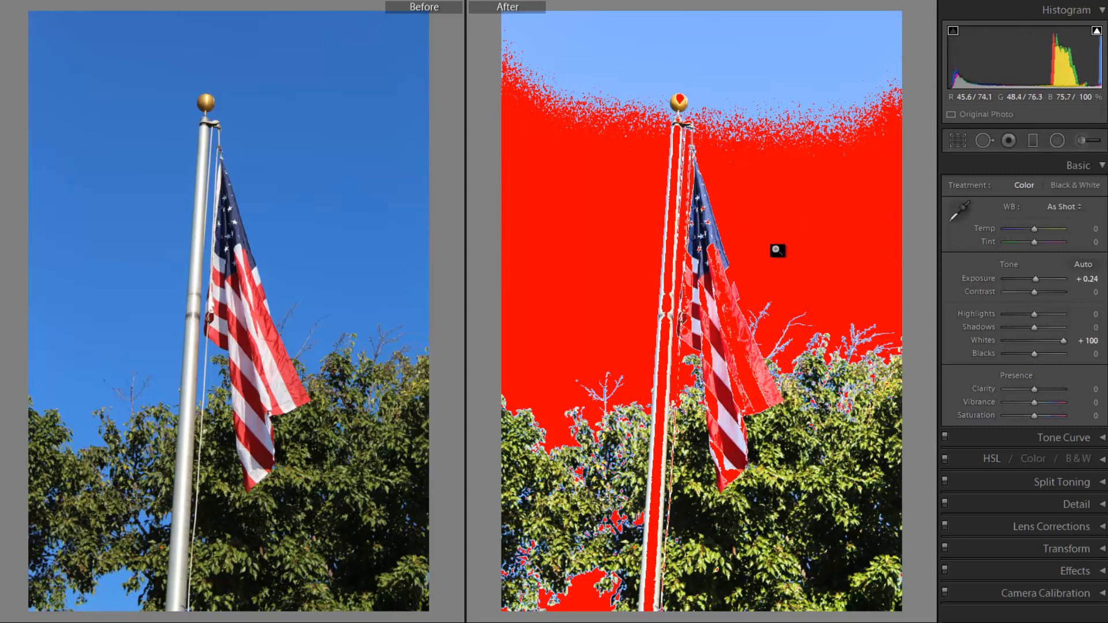
click(1095, 31)
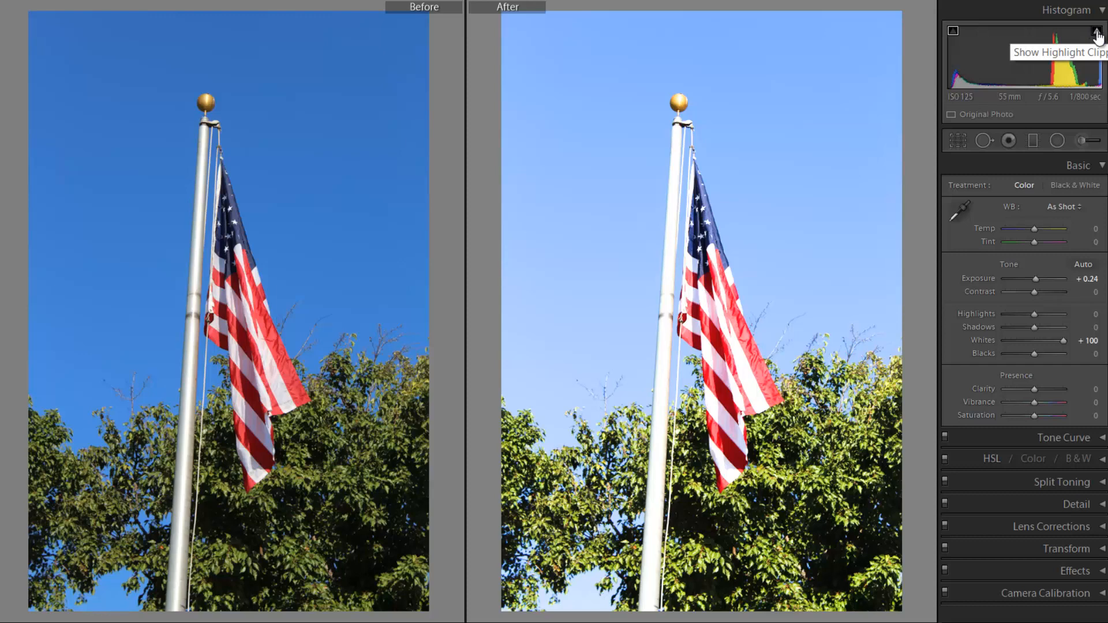
click(1096, 32)
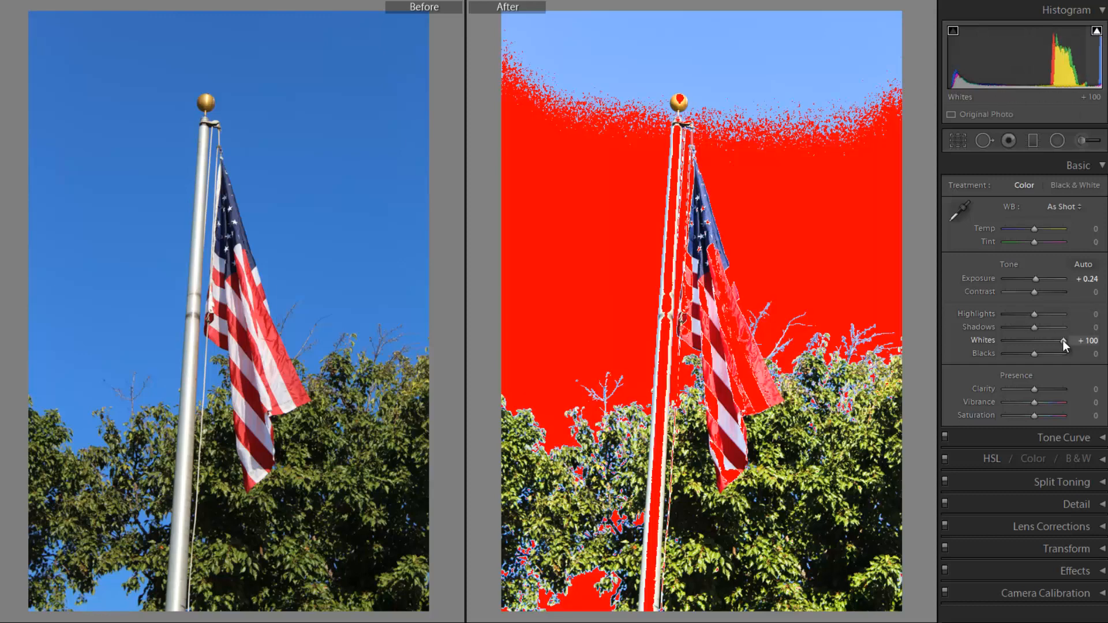
drag(1062, 341, 1043, 341)
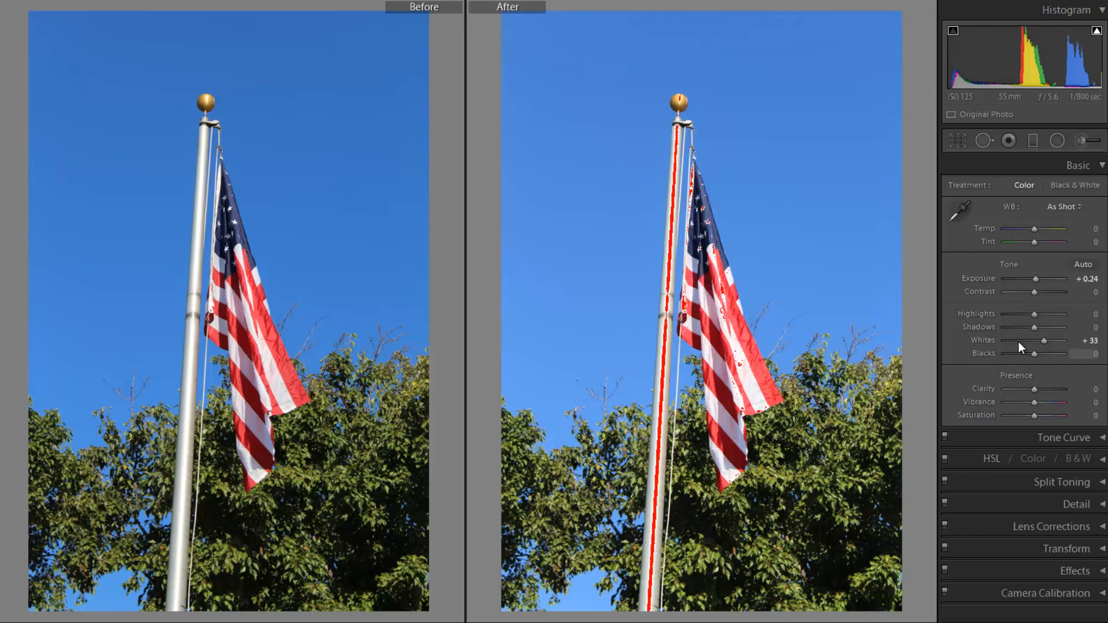
drag(1040, 341, 1032, 344)
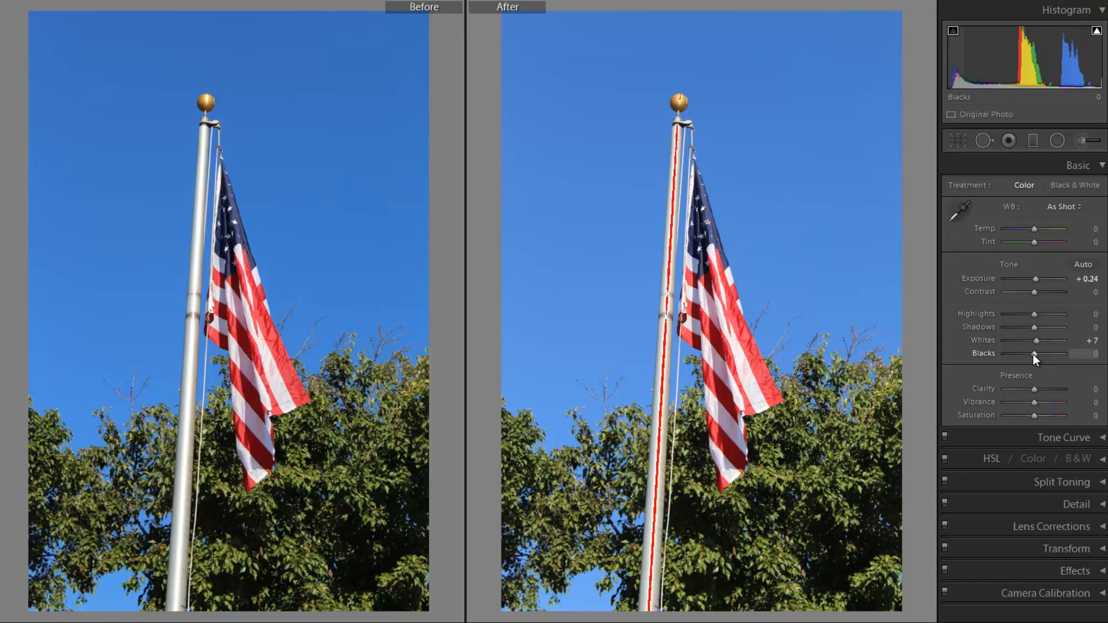
Step: Lower Blacks to -50 while checking shadow clipping, and turn off the shadow and highlight clipping warnings
drag(1031, 354, 1023, 353)
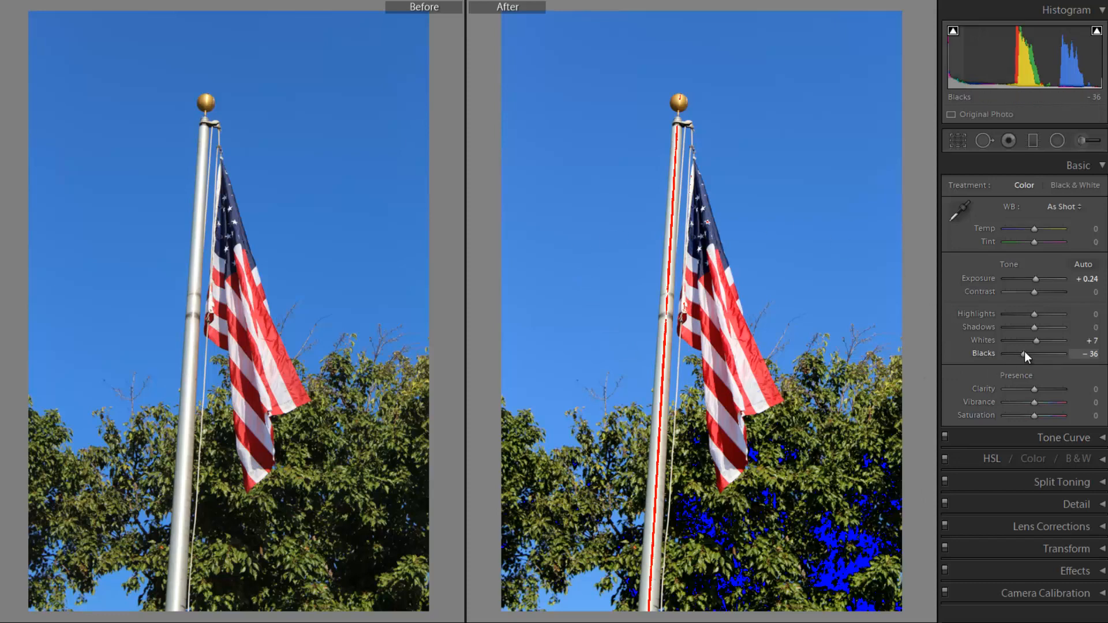
drag(1023, 353, 1017, 353)
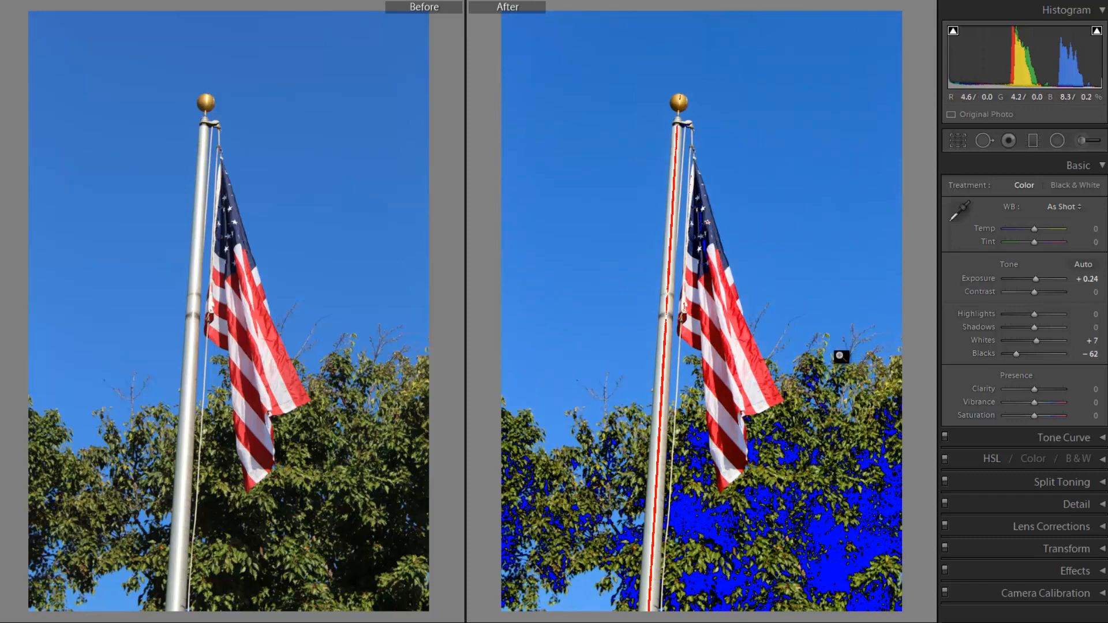
drag(1016, 353, 1019, 354)
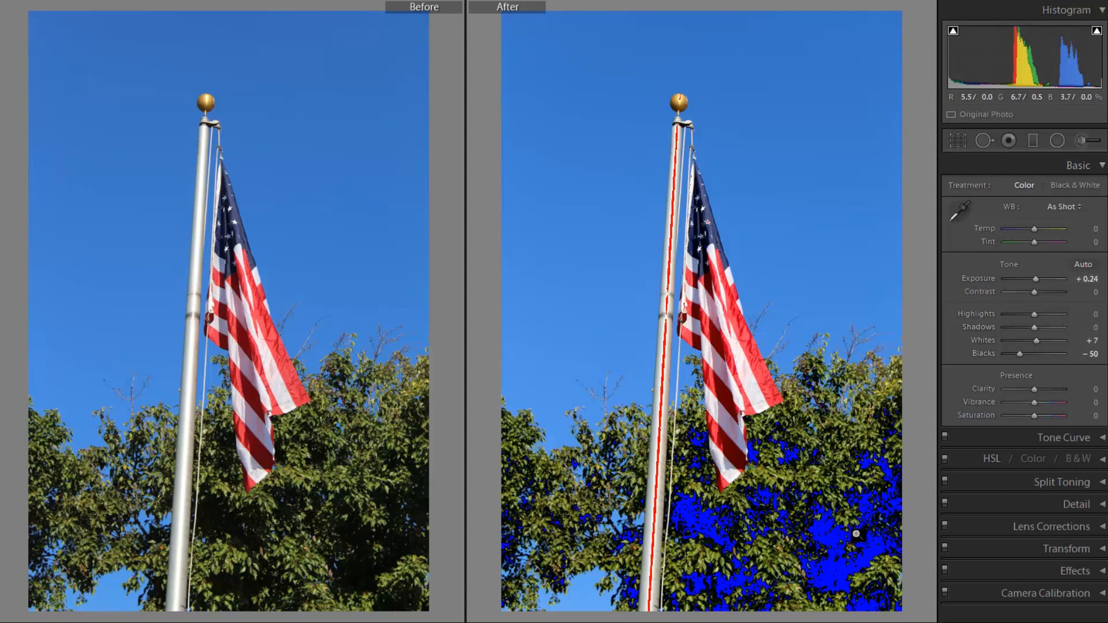
click(953, 32)
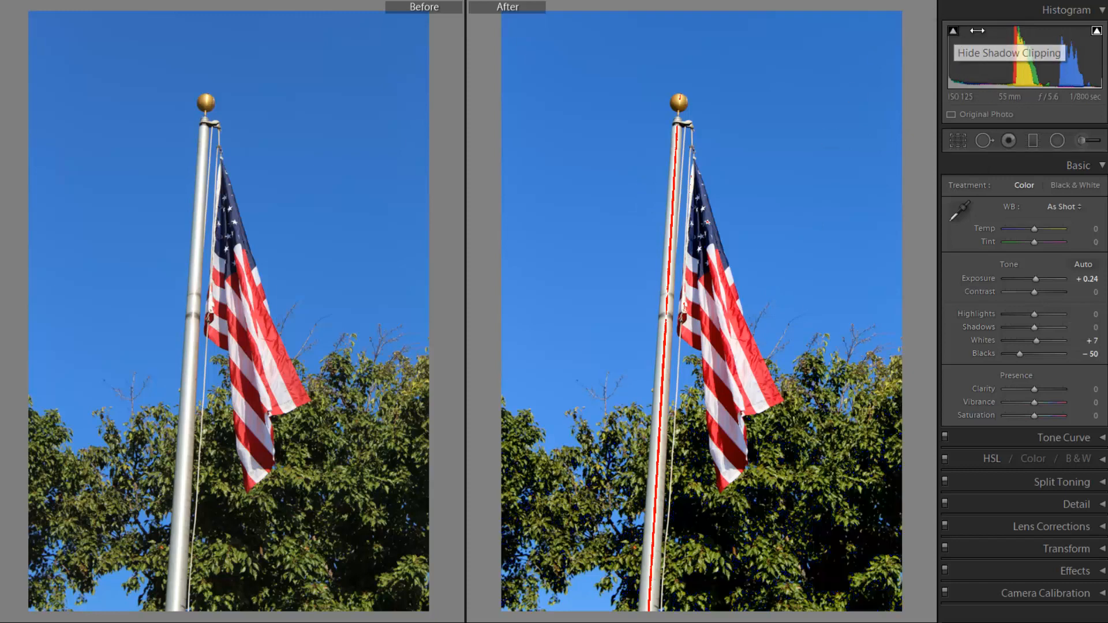
click(1098, 33)
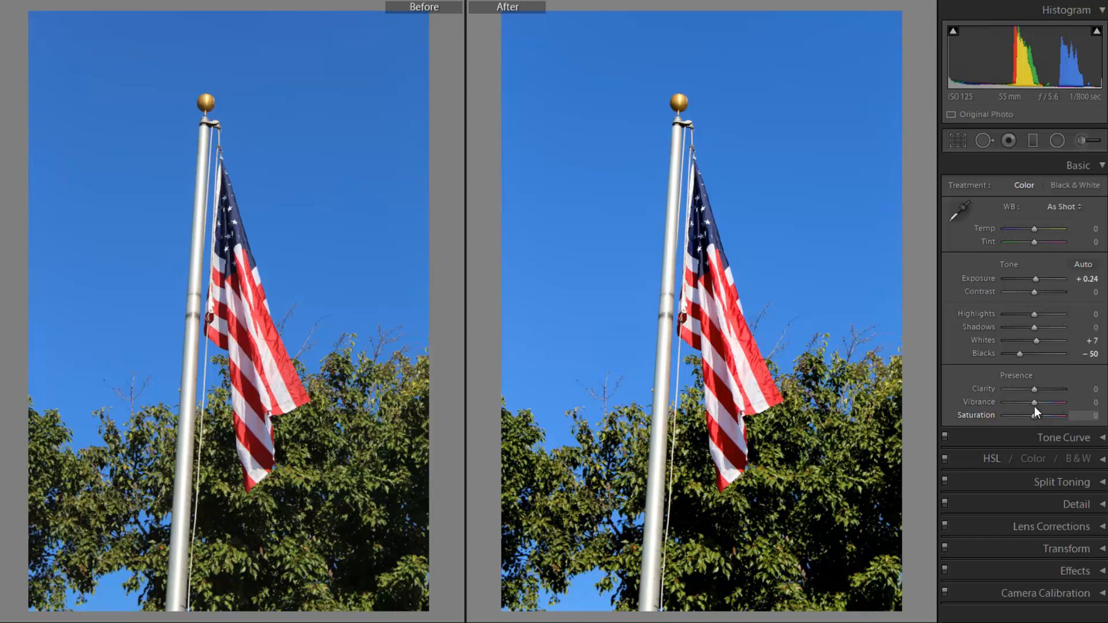
Step: Set Vibrance to +26 and Clarity to +17, trying Vibrance at +100 and Clarity at +100 and -100 on the way
drag(1033, 403, 1071, 402)
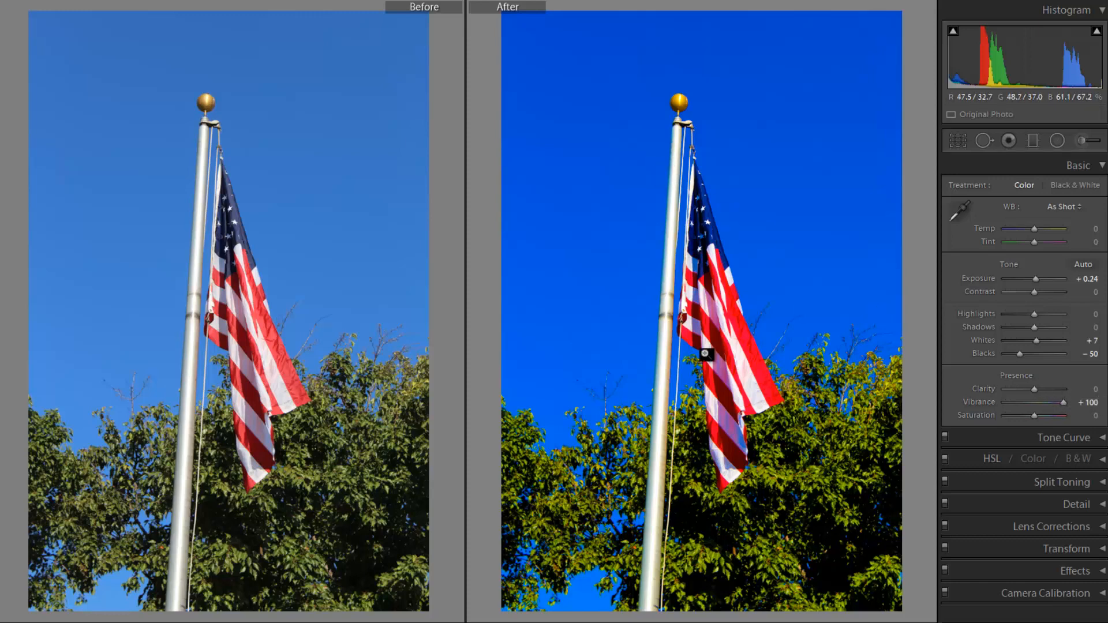
drag(1061, 403, 1040, 402)
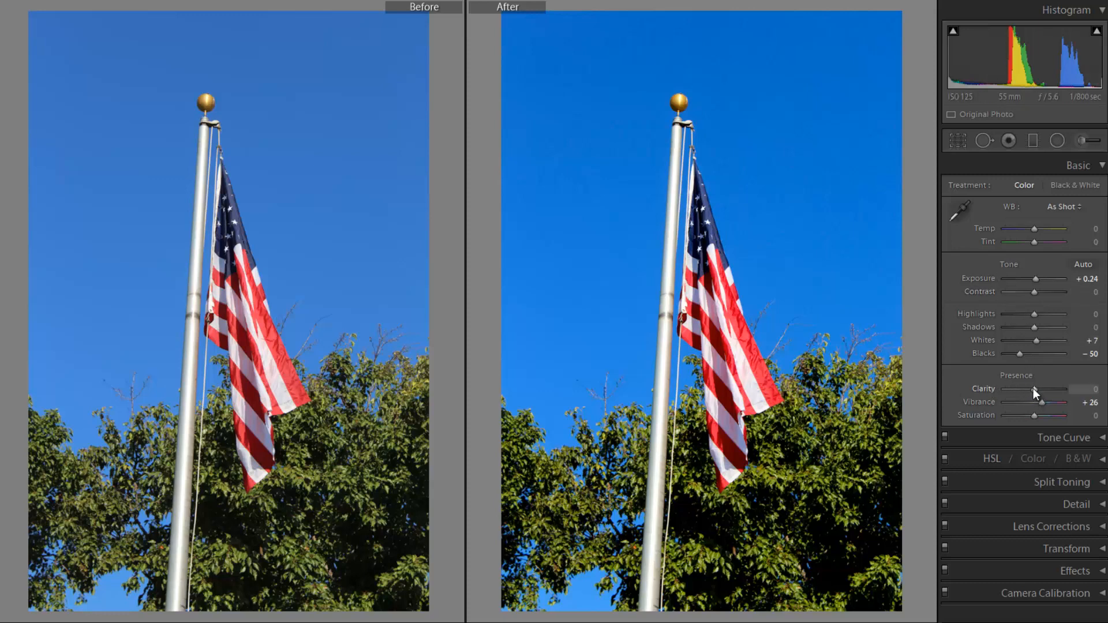
drag(1035, 388, 1071, 392)
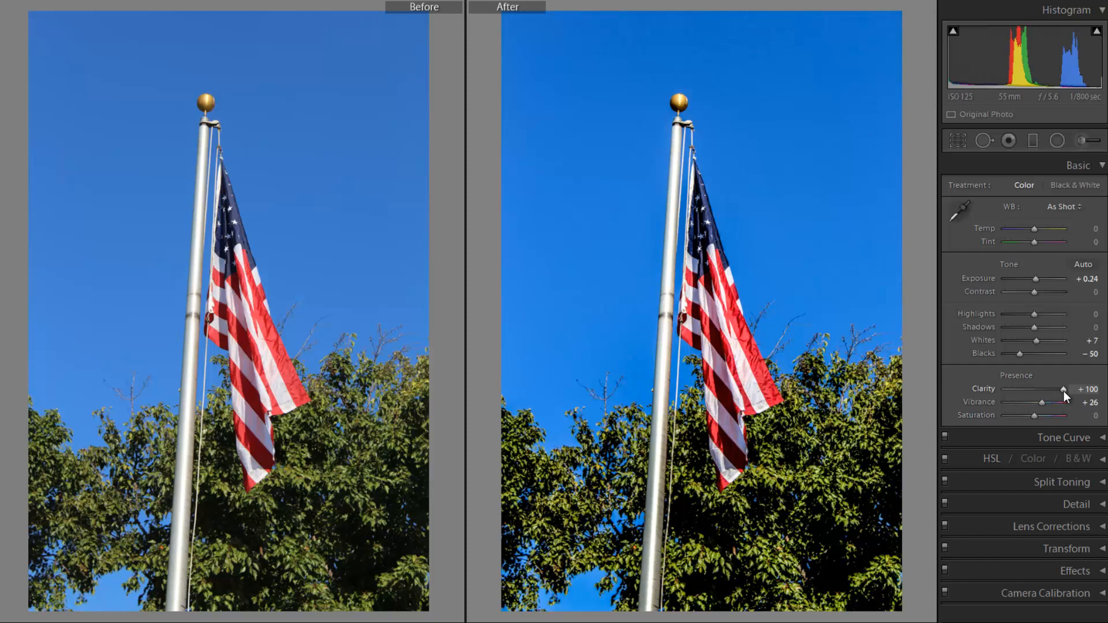
drag(1064, 391, 941, 385)
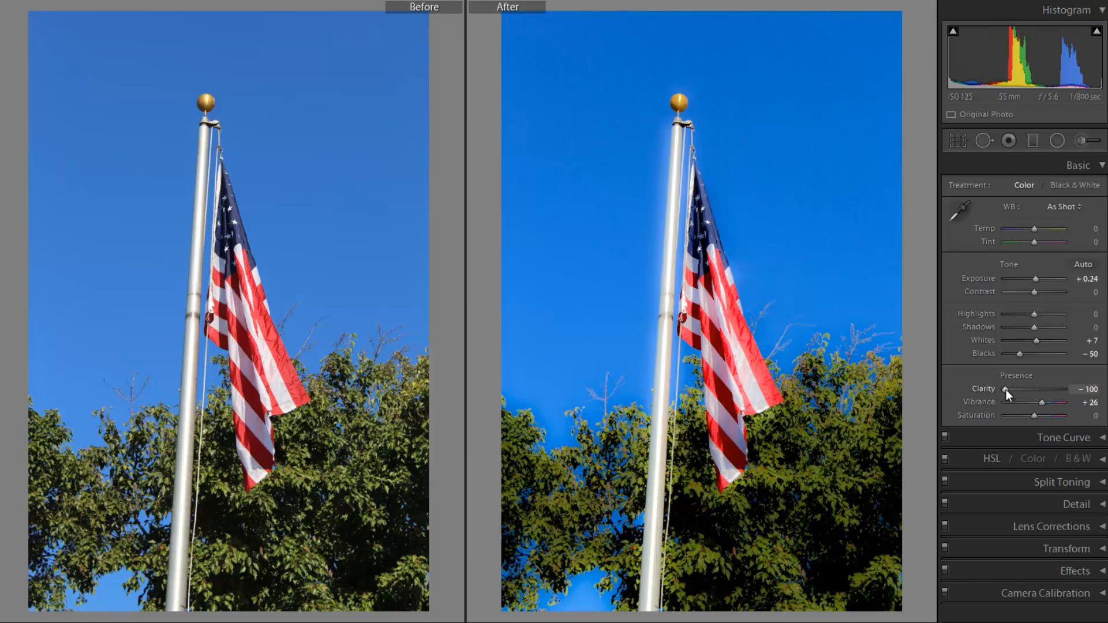
drag(1006, 389, 1040, 392)
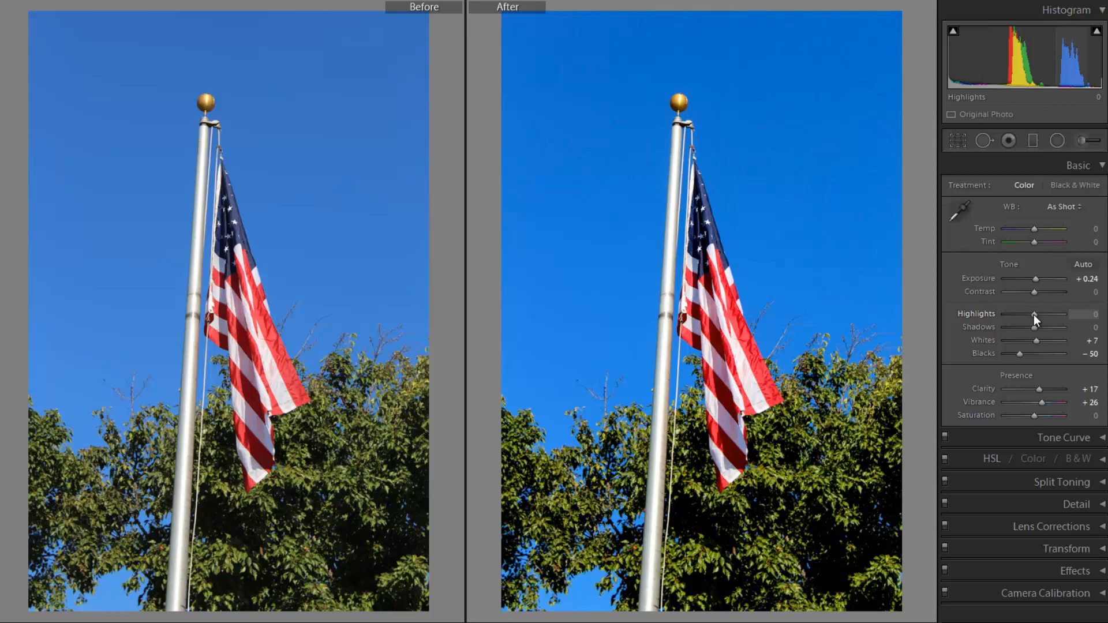
Step: Set Highlights to -40 and Shadows to -29, and reset Contrast to 0 after trying it
mouse_move(1034, 314)
mouse_down()
mouse_move(1050, 314)
mouse_move(1024, 326)
mouse_move(1050, 320)
mouse_up()
mouse_move(1036, 324)
mouse_down()
mouse_move(1041, 315)
mouse_move(1022, 313)
mouse_up()
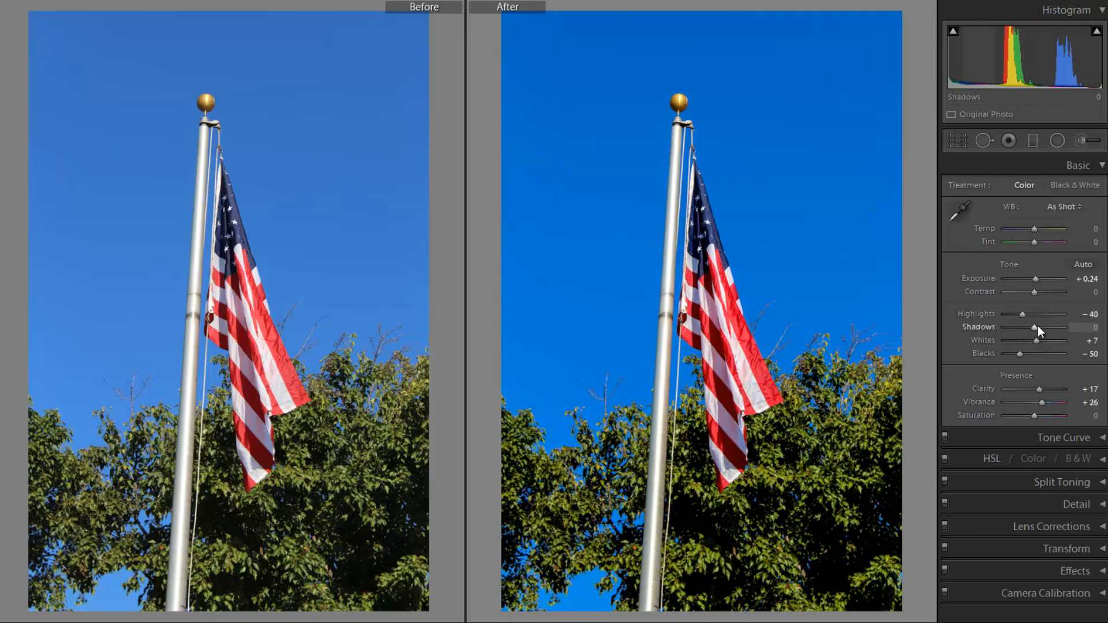
mouse_move(1034, 327)
mouse_down()
mouse_move(1050, 327)
mouse_move(1023, 334)
mouse_move(1051, 328)
mouse_move(1026, 333)
mouse_move(1021, 320)
mouse_up()
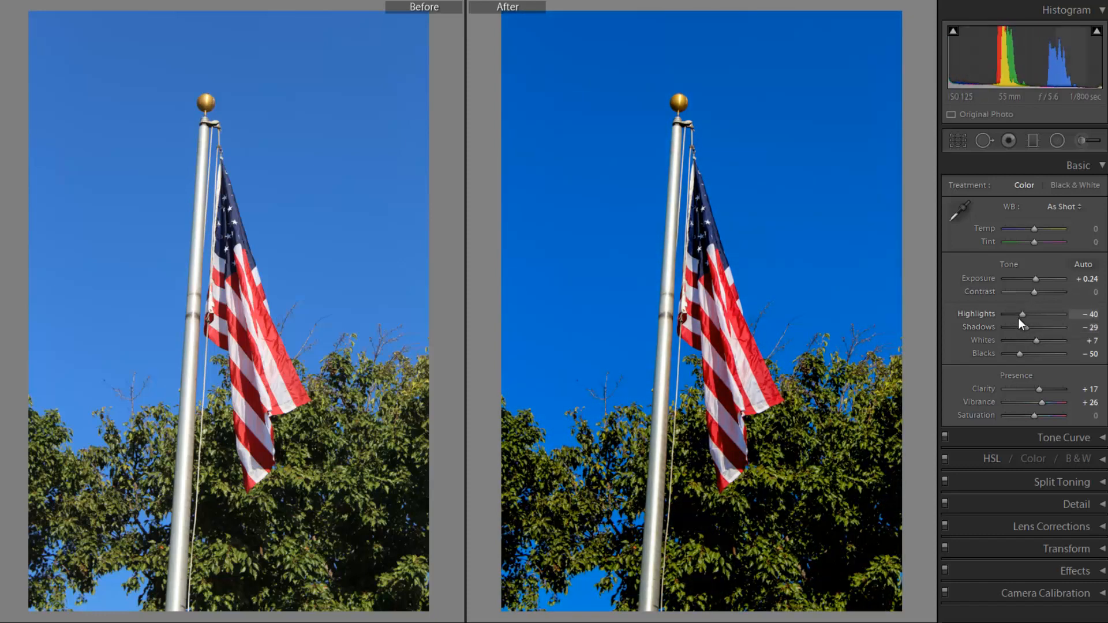
mouse_move(1034, 293)
mouse_down()
mouse_move(1044, 289)
mouse_move(1033, 292)
mouse_up()
double_click(1033, 292)
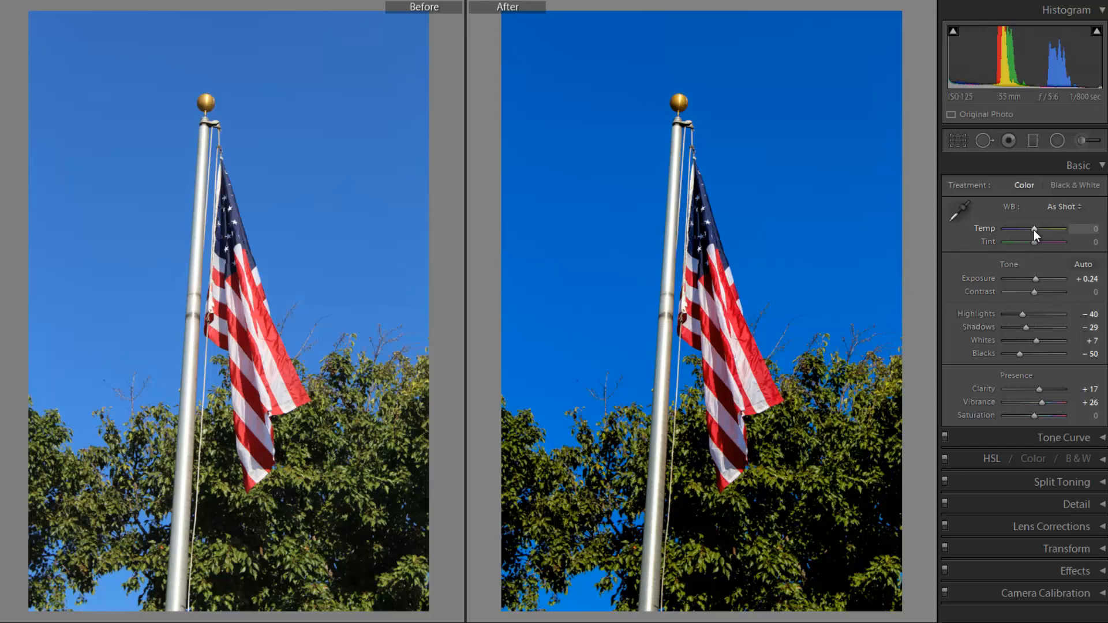
Step: Adjust the white balance of the flag photo to Temp +12 and Tint -5
mouse_move(1033, 229)
mouse_down()
mouse_move(1044, 227)
mouse_move(1013, 230)
mouse_move(1046, 229)
mouse_move(1037, 232)
mouse_up()
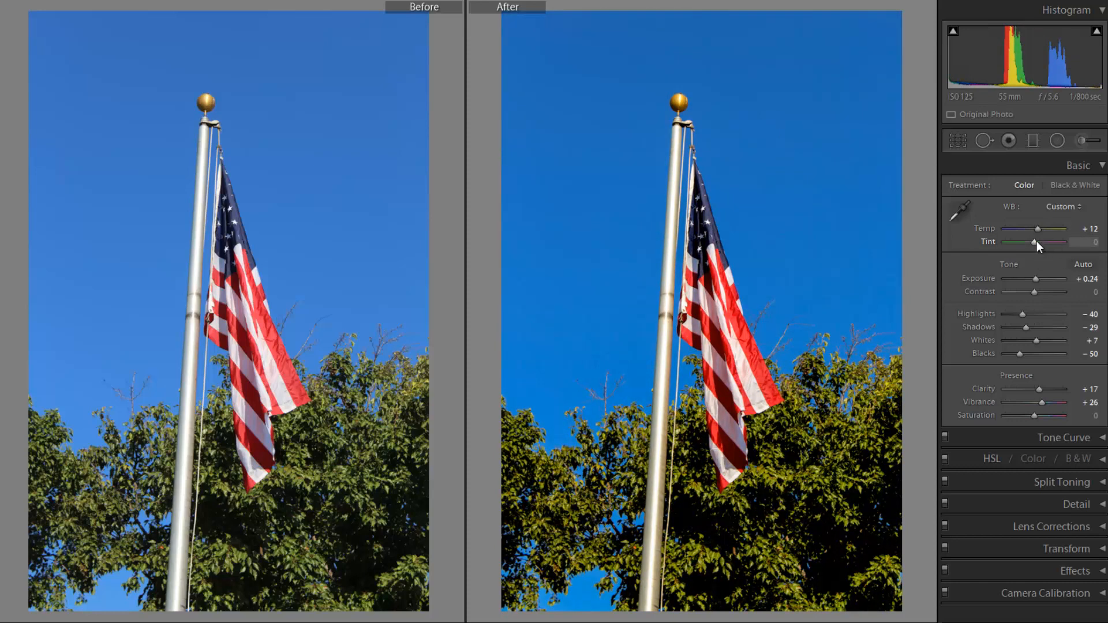
mouse_move(1033, 241)
mouse_down()
mouse_move(1023, 244)
mouse_move(1033, 242)
mouse_up()
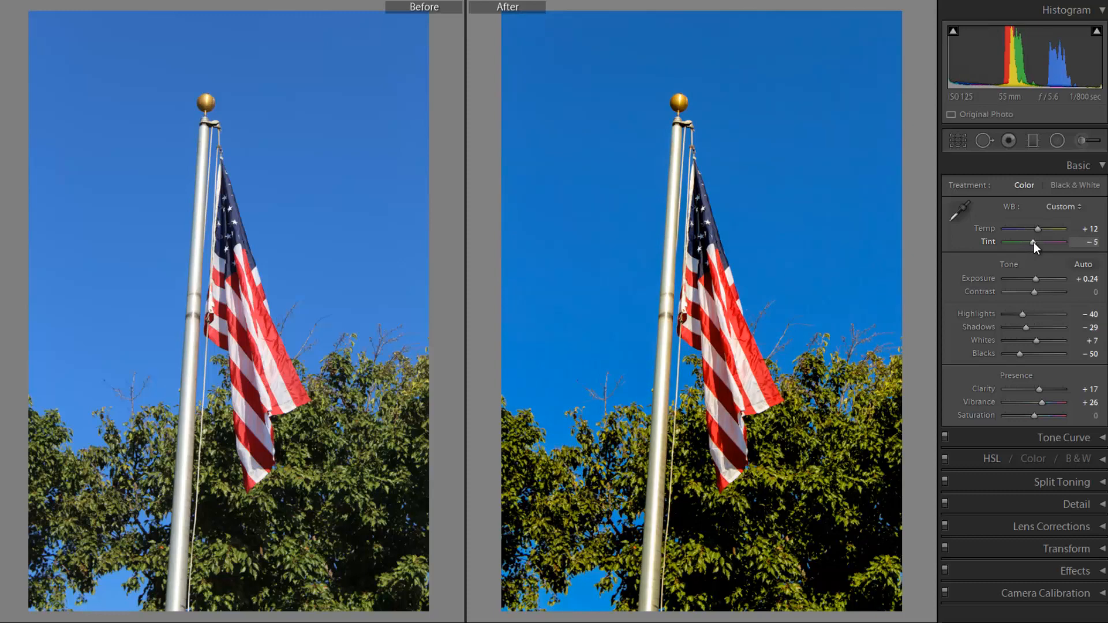